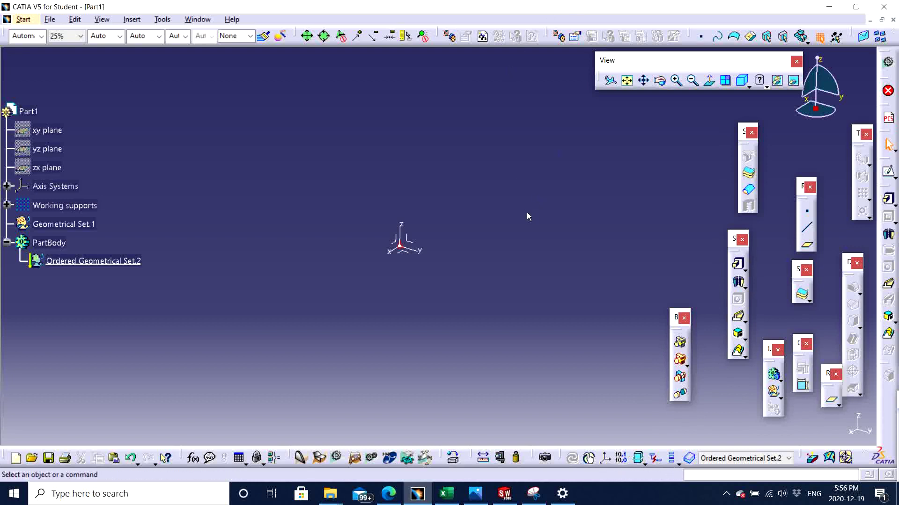
- Start a sketch on the yz plane and draw a rectangle from the origin, about 207 mm wide and 332 mm high
left_click(887, 173)
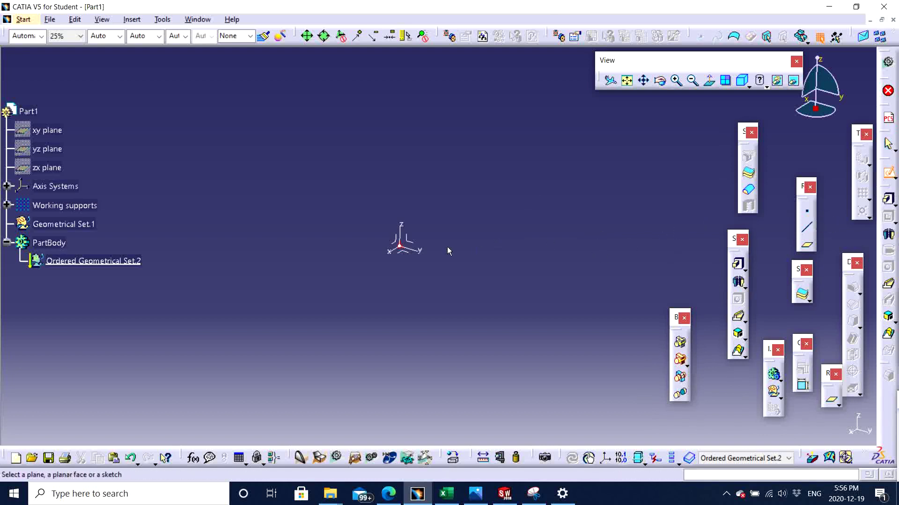
left_click(408, 240)
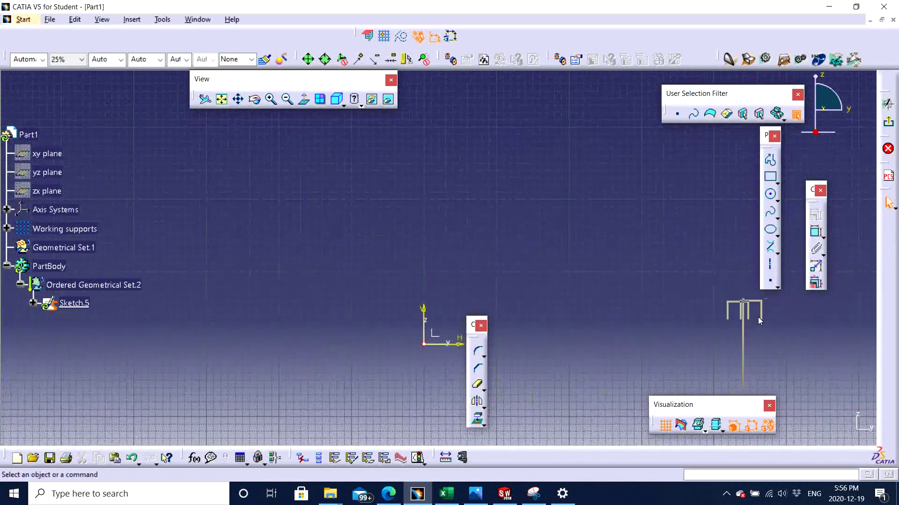
left_click_drag(759, 321, 760, 323)
left_click(769, 176)
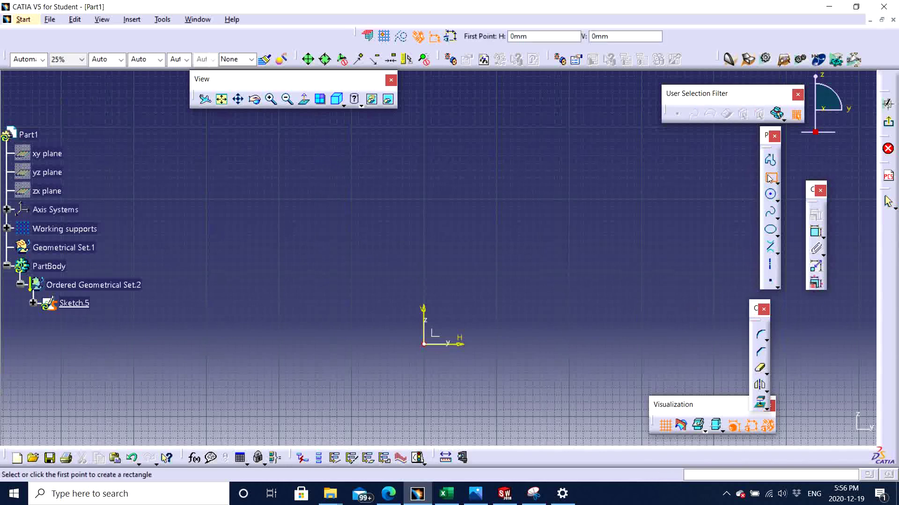
left_click(423, 344)
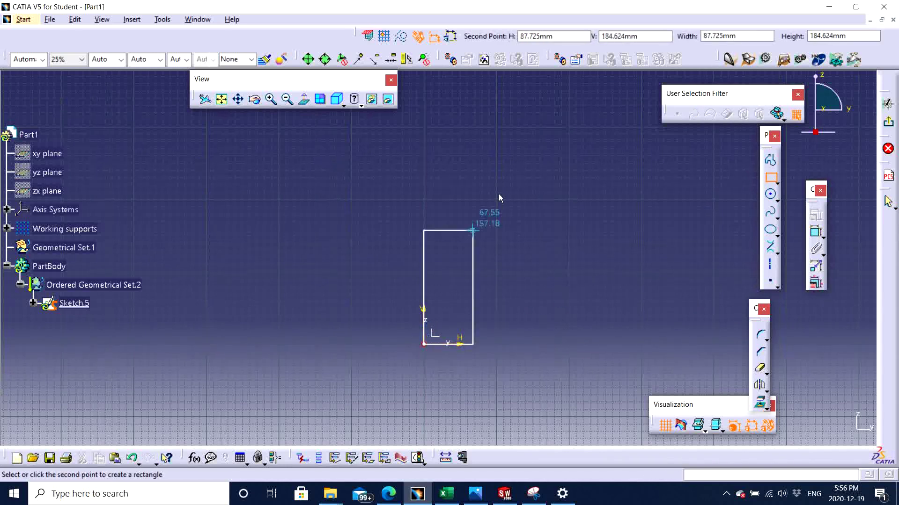
left_click(574, 104)
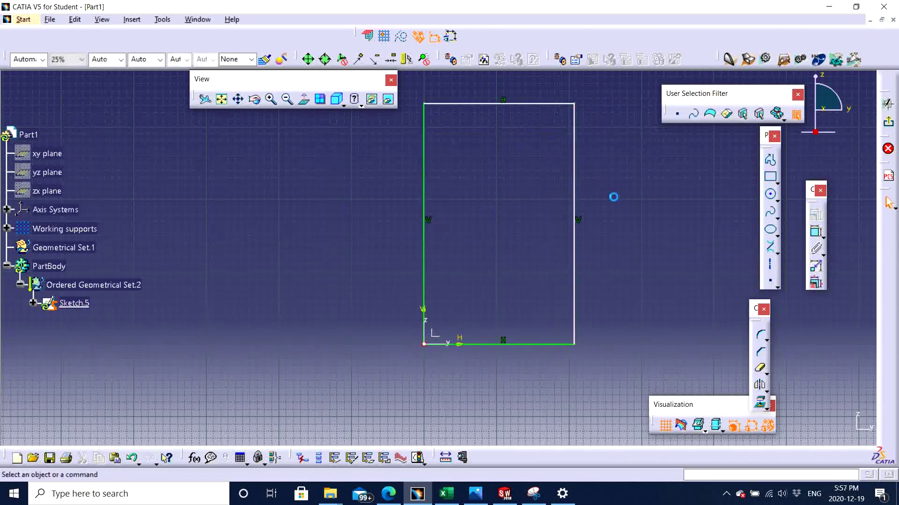
left_click(598, 257)
mouse_move(627, 207)
middle_mouse_down()
mouse_move(599, 257)
mouse_move(599, 301)
middle_mouse_up()
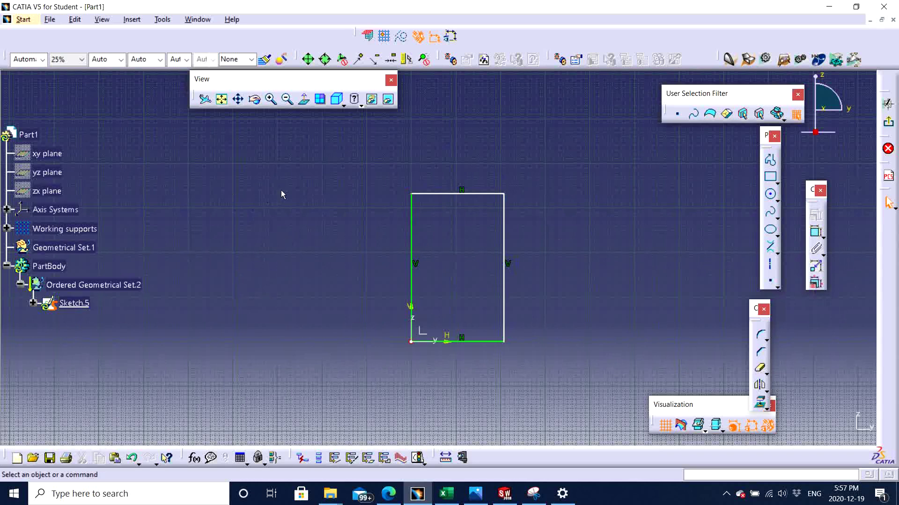
- Dimension the rectangle's upper edge and set its width to 100 mm
left_click(819, 235)
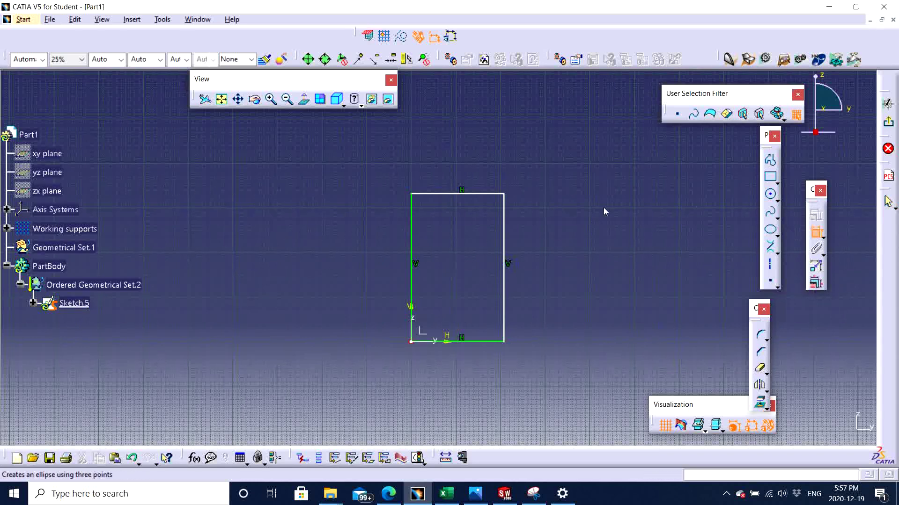
left_click(482, 195)
left_click(463, 147)
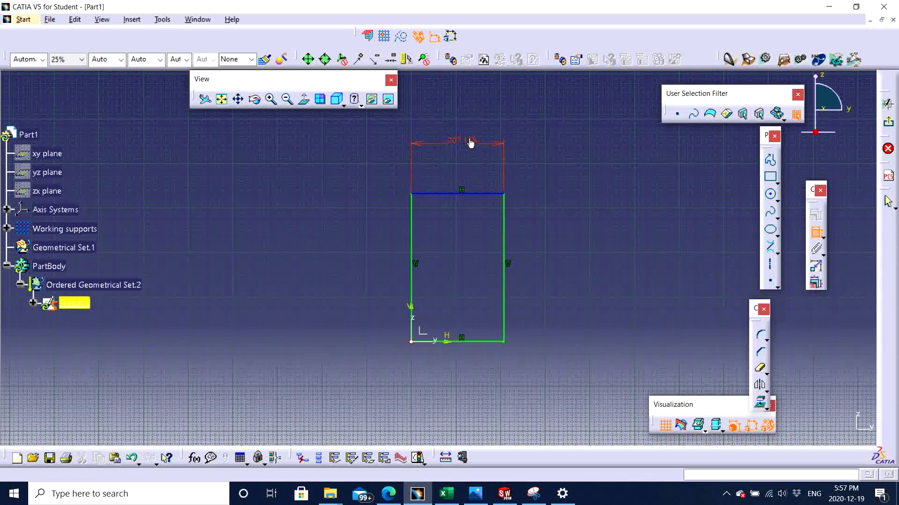
double_click(462, 140)
type("100")
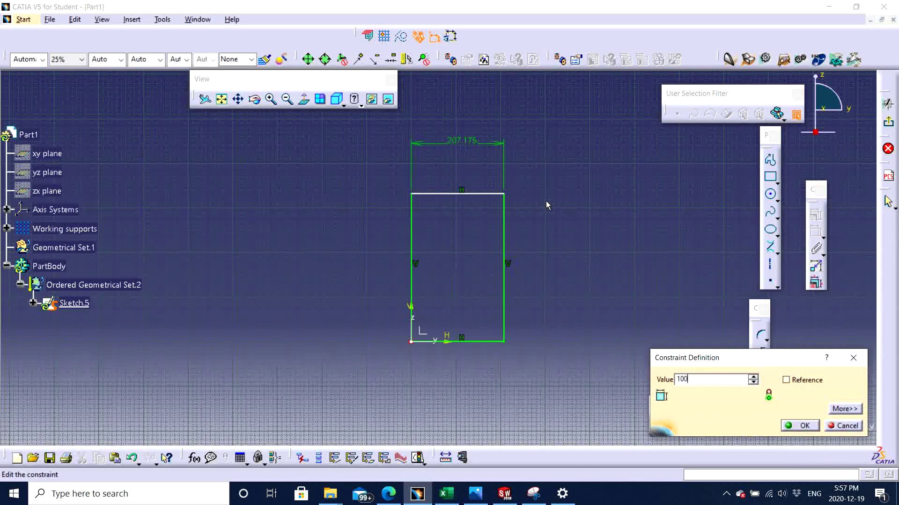
key("Return")
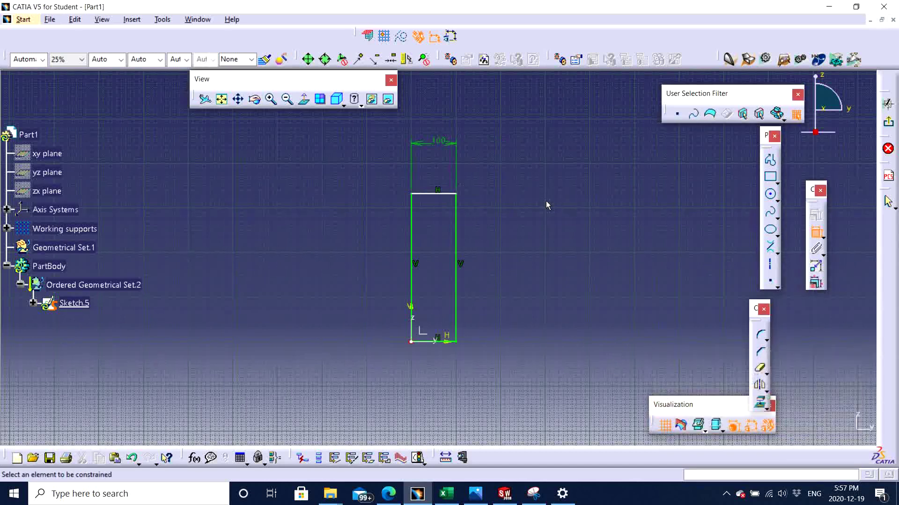
- Dimension the rectangle's vertical edge, set the height to 150 mm, and exit the sketch
middle_click_drag(552, 271, 571, 248, "ctrl")
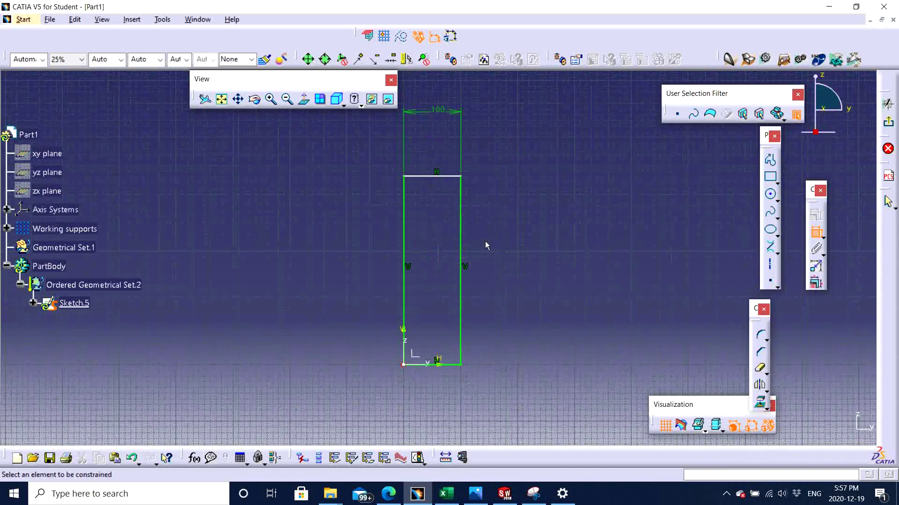
left_click(462, 229)
left_click(521, 253)
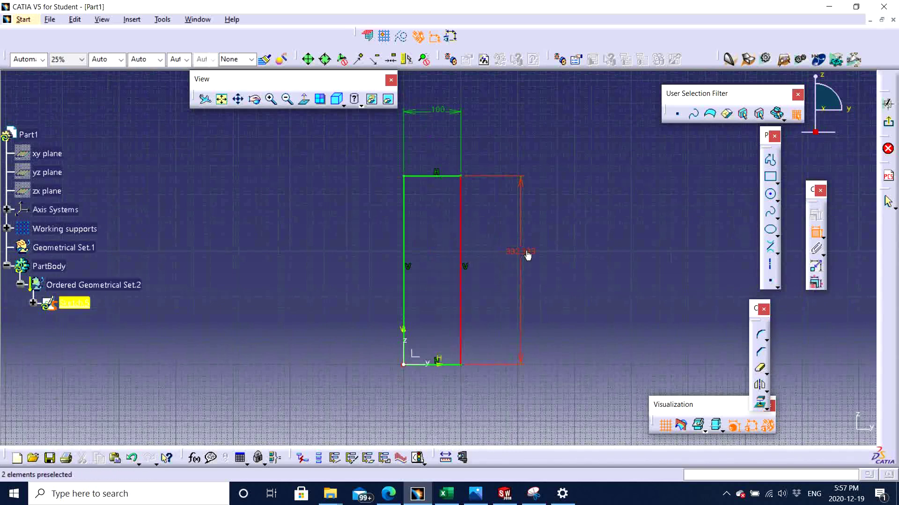
double_click(527, 253)
type("150")
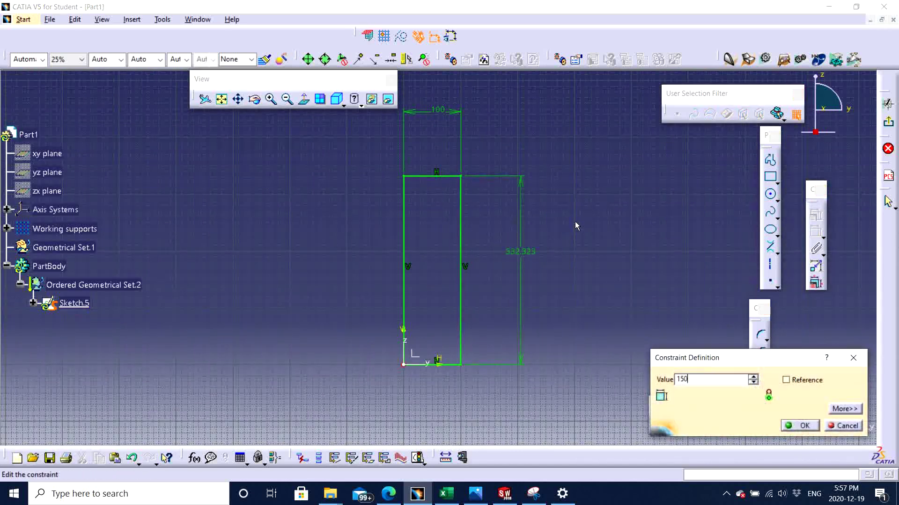
key("Return")
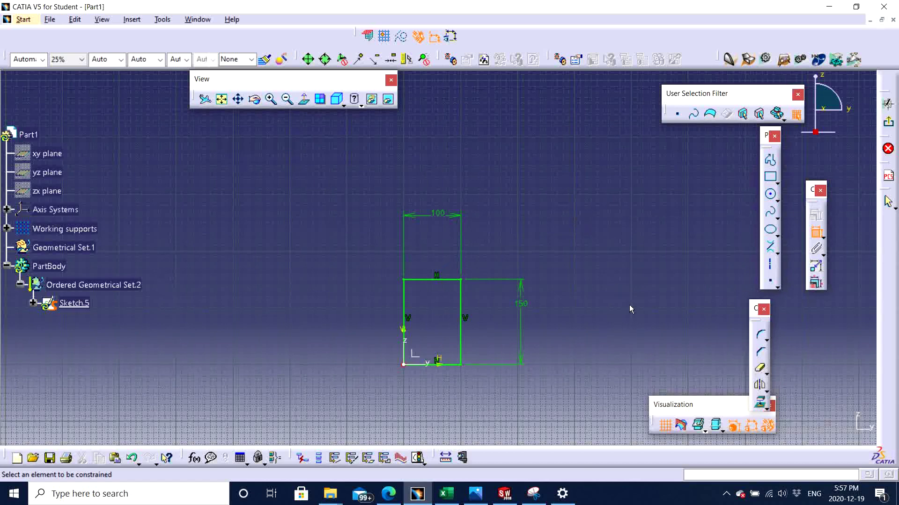
mouse_move(629, 305)
middle_mouse_down()
mouse_move(558, 285)
mouse_move(640, 253)
middle_mouse_up()
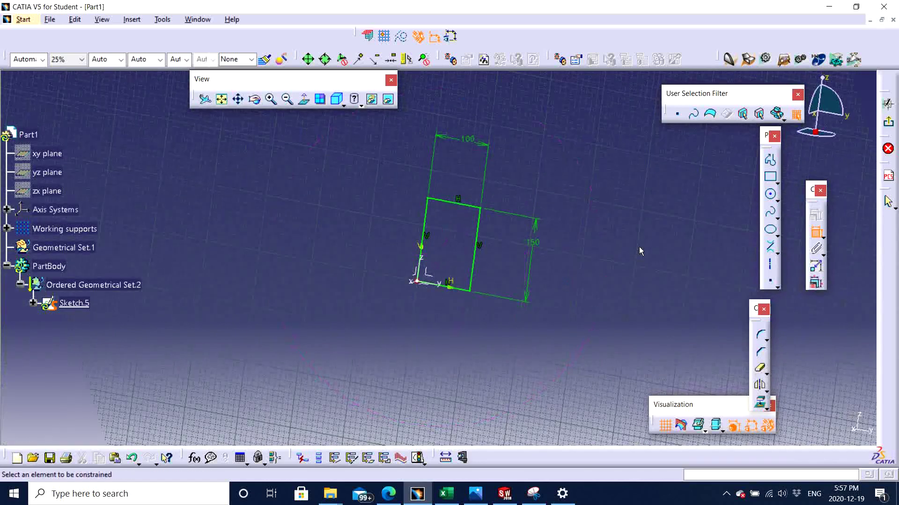
left_click(889, 124)
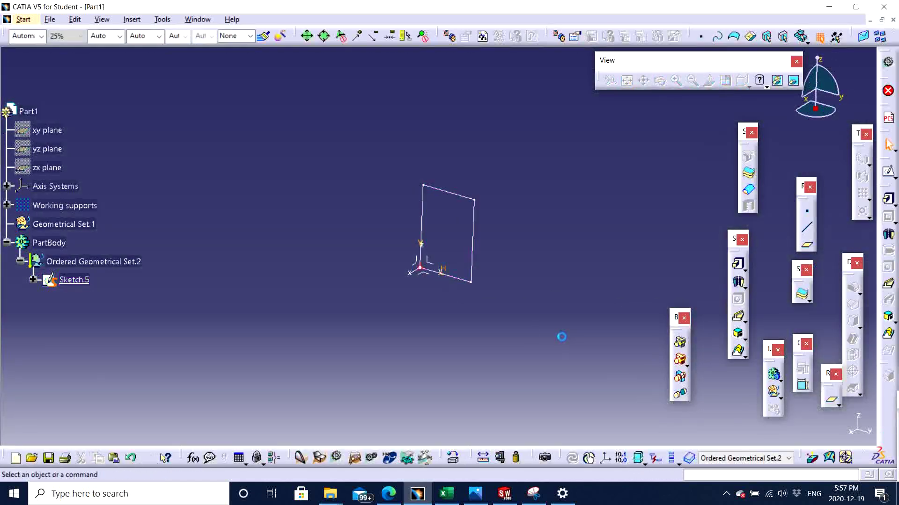
- Start a Shaft feature and choose the rectangle sketch as its profile
mouse_move(406, 302)
middle_mouse_down()
mouse_move(422, 327)
mouse_move(485, 327)
mouse_move(482, 301)
mouse_move(524, 279)
mouse_move(563, 320)
middle_mouse_up()
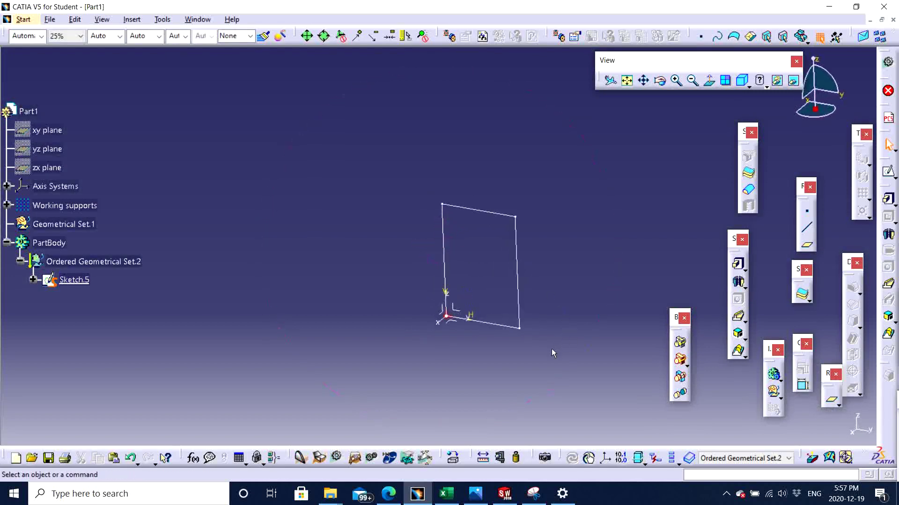
left_click(737, 285)
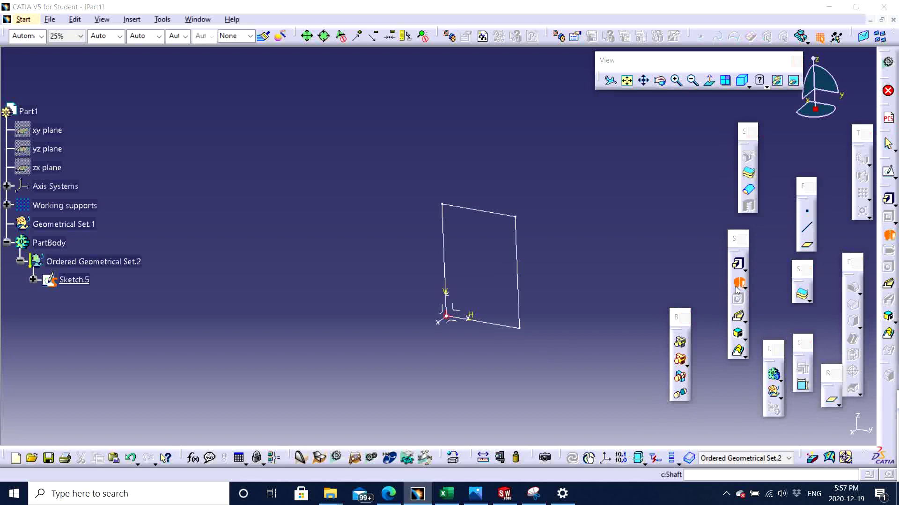
left_click(535, 274)
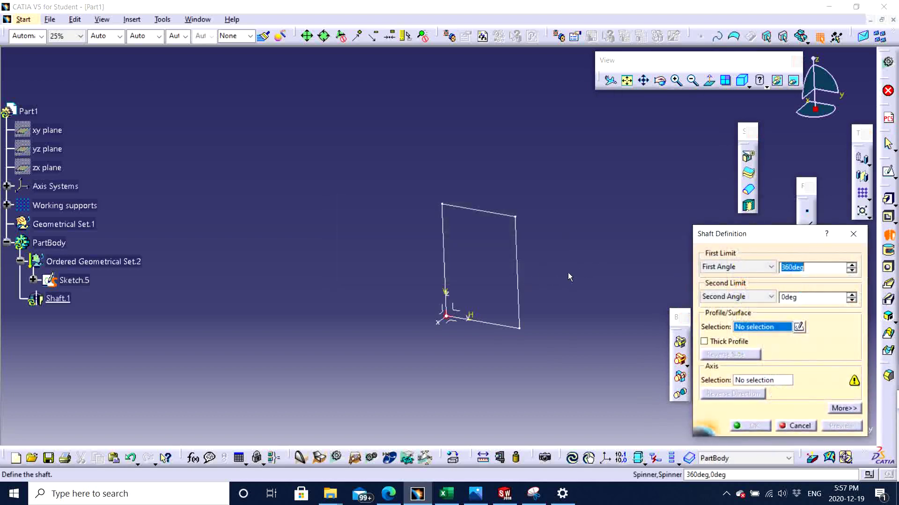
middle_click_drag(513, 329, 700, 301)
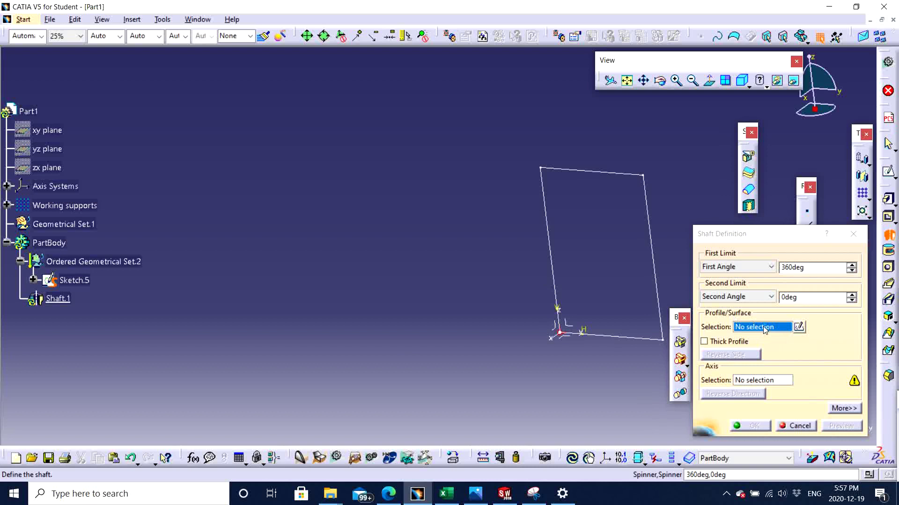
mouse_move(505, 315)
middle_mouse_down()
mouse_move(417, 315)
mouse_move(431, 286)
middle_mouse_up()
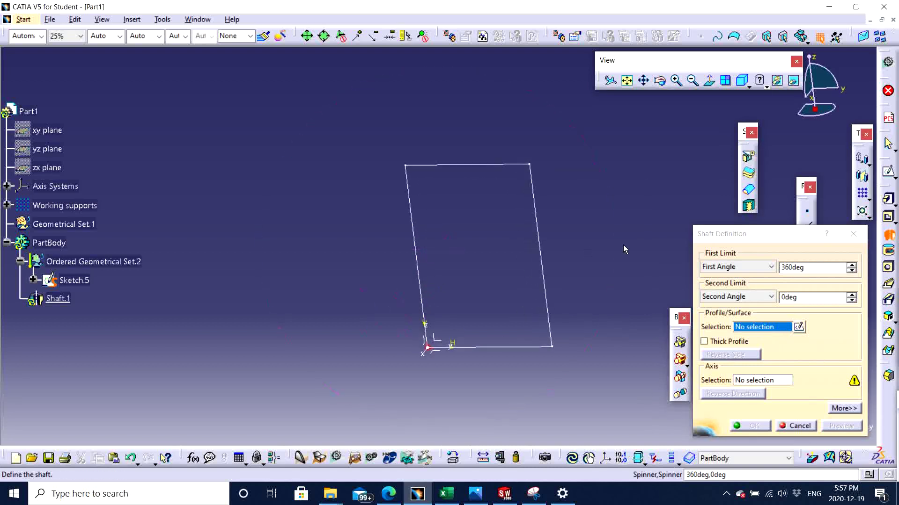
middle_click_drag(622, 246, 501, 291)
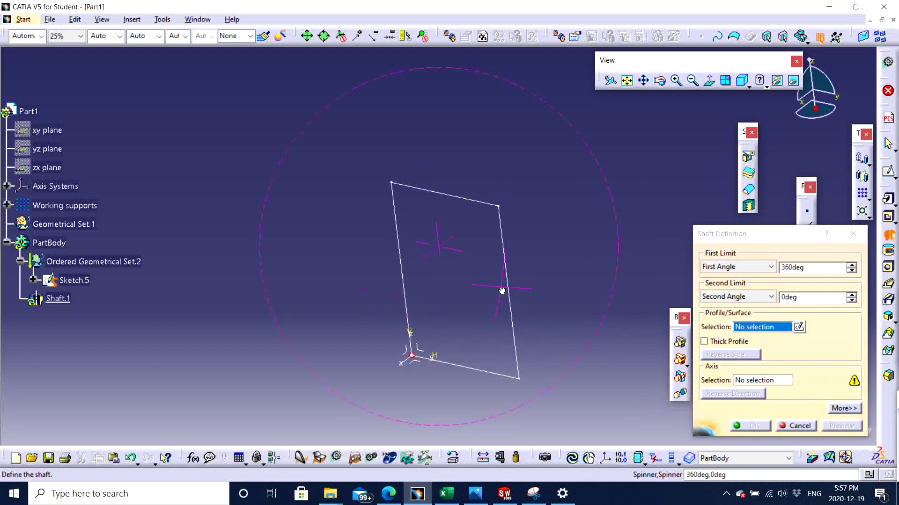
left_click(507, 241)
mouse_move(496, 253)
middle_mouse_down()
mouse_move(431, 305)
mouse_move(428, 350)
middle_mouse_up()
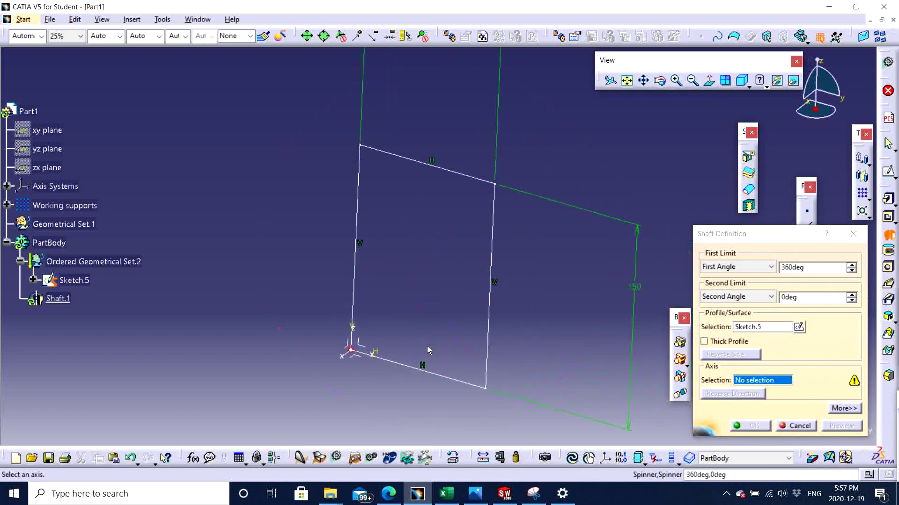
- Set the Z axis of the absolute axis system as the shaft's rotation axis
right_click(763, 382)
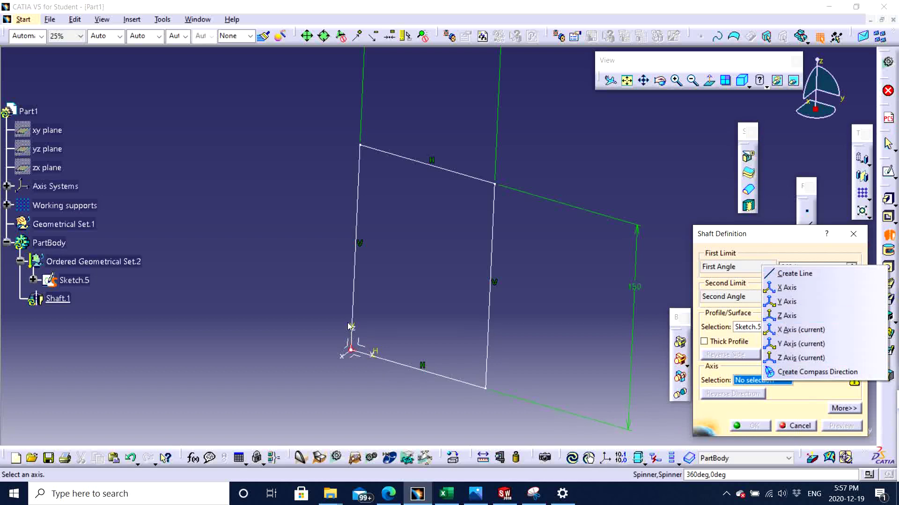
left_click(683, 193)
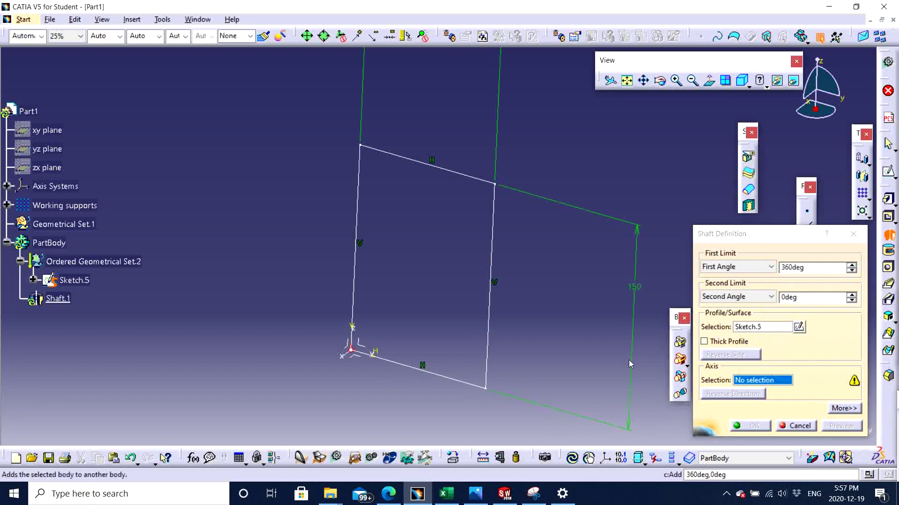
middle_click_drag(628, 360, 622, 307)
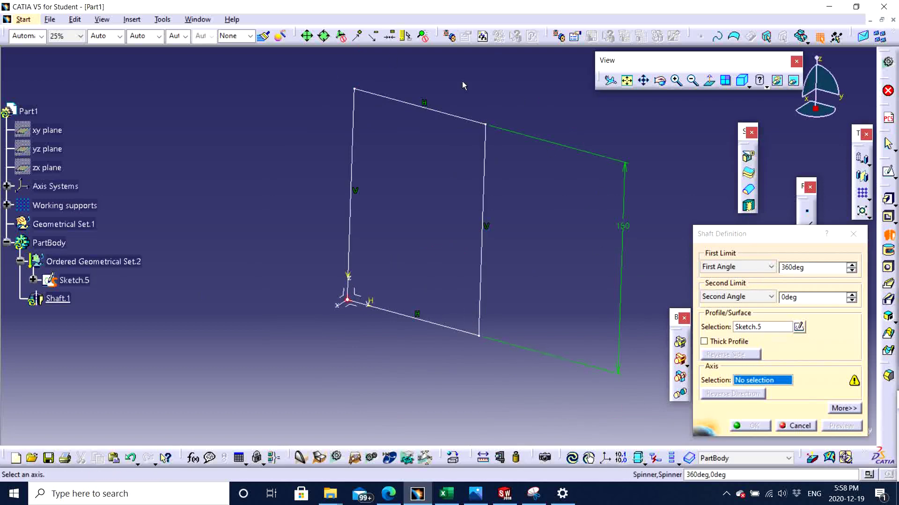
scroll(427, 338, "down", 2)
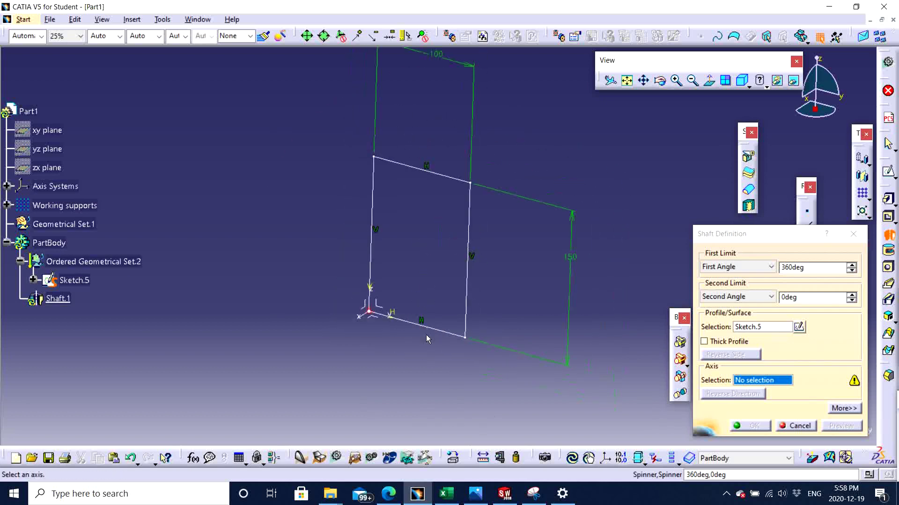
mouse_move(382, 298)
middle_mouse_down()
mouse_move(447, 314)
mouse_move(463, 235)
middle_mouse_up()
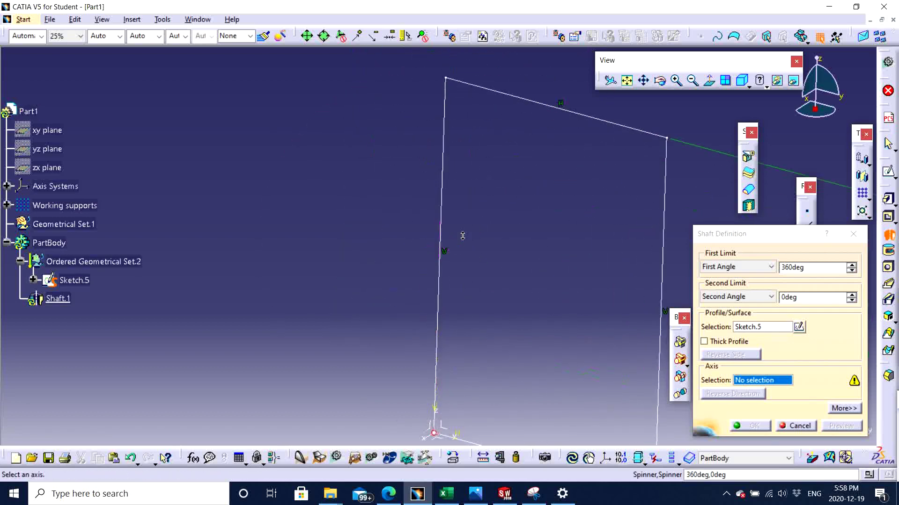
middle_click_drag(540, 359, 436, 257)
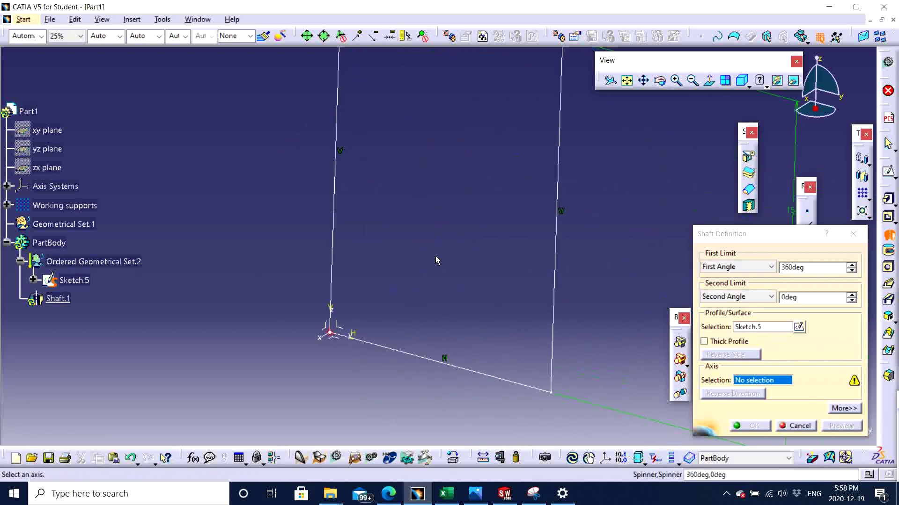
left_click(336, 320)
middle_click_drag(335, 319, 418, 280)
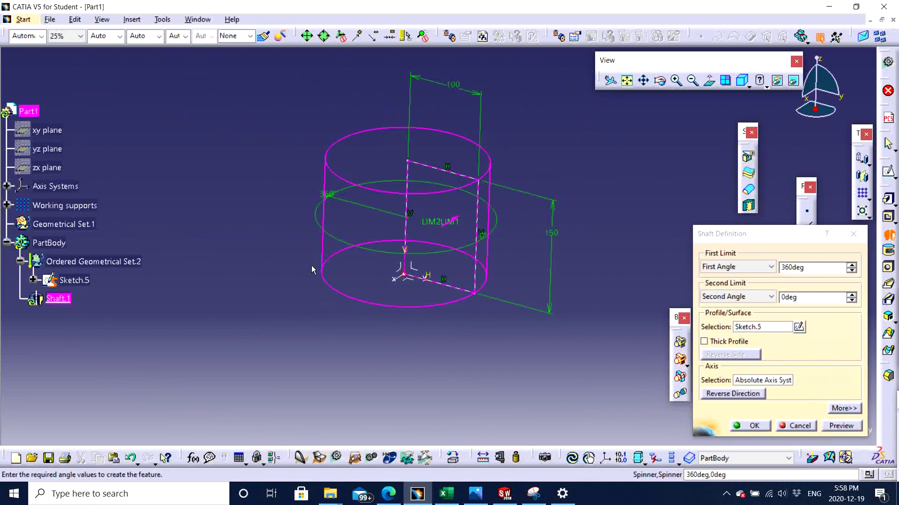
- Reduce the shaft's first angle to 337 degrees and preview the partial revolution
middle_click_drag(462, 277, 473, 305)
left_click_drag(851, 270, 850, 270)
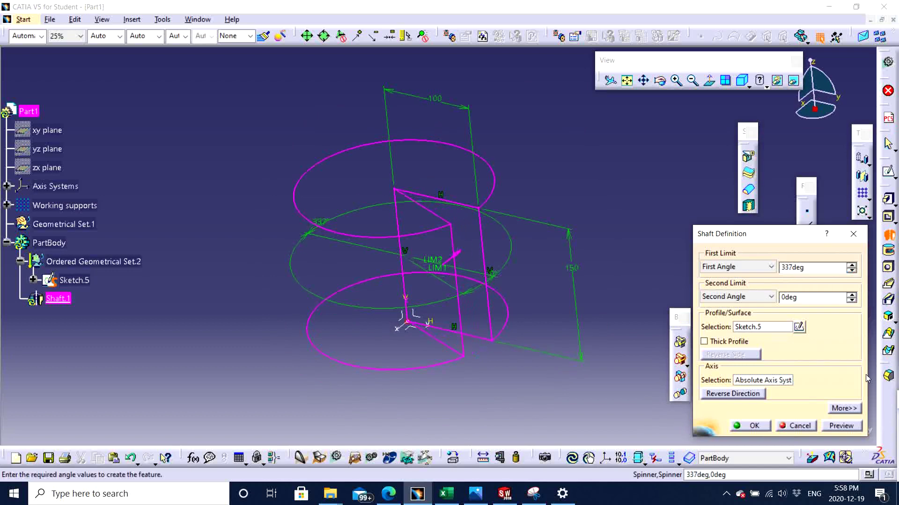
left_click(846, 426)
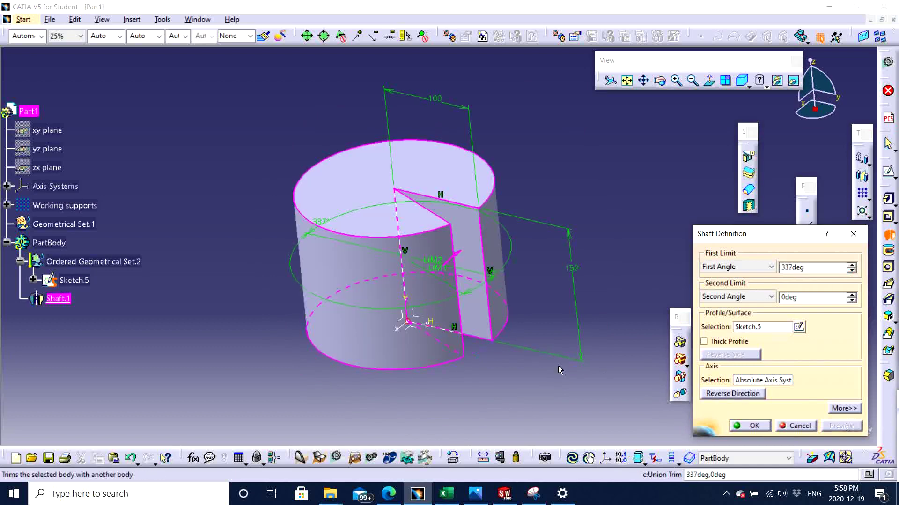
middle_click_drag(466, 319, 412, 331)
- Set the shaft's first angle to 360 degrees and create the full cylinder
left_click_drag(819, 267, 652, 253)
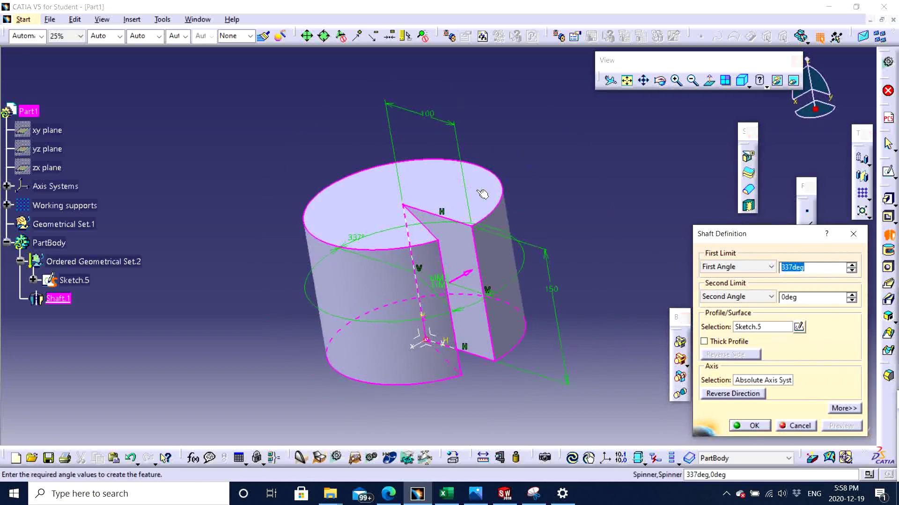
type("360")
key("Return")
left_click(630, 195)
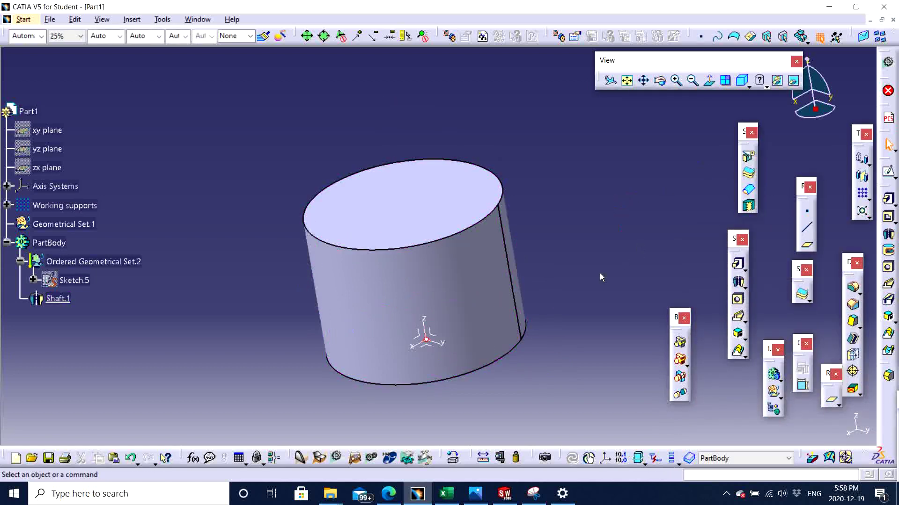
- Start a sketch on the xy plane of the absolute axis system and draw a circle about 267 mm in diameter away from the cylinder
middle_click_drag(461, 323, 374, 347)
middle_click_drag(548, 332, 474, 217)
left_click(360, 230)
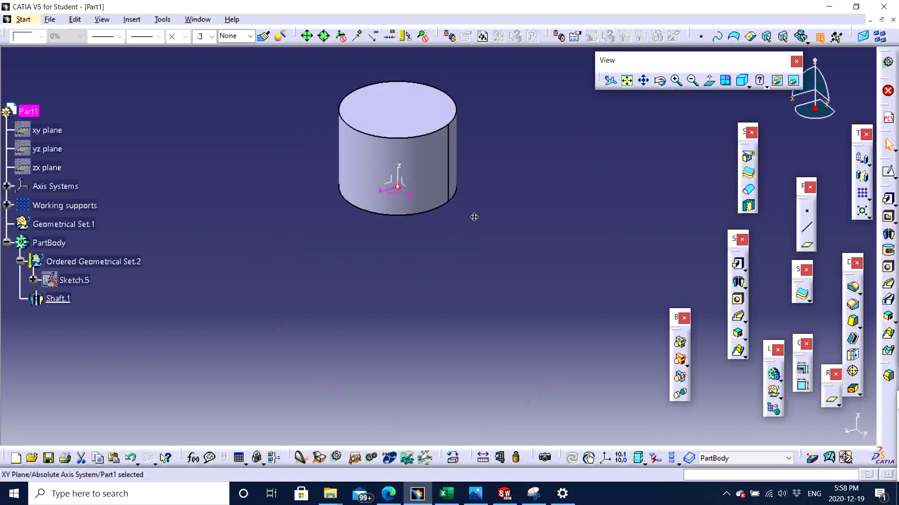
left_click(889, 171)
mouse_move(591, 341)
middle_mouse_down()
mouse_move(512, 303)
mouse_move(511, 356)
middle_mouse_up()
middle_click_drag(577, 268, 488, 347)
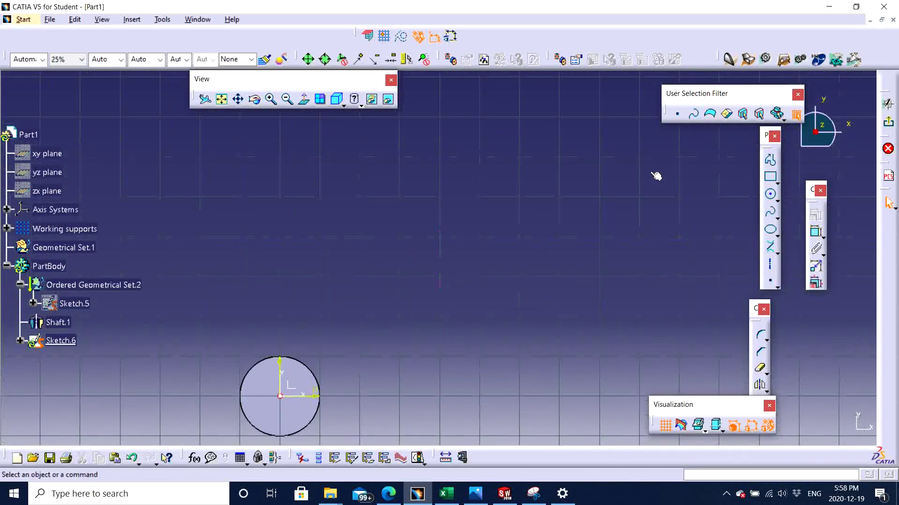
left_click(770, 194)
left_click(391, 219)
left_click(436, 249)
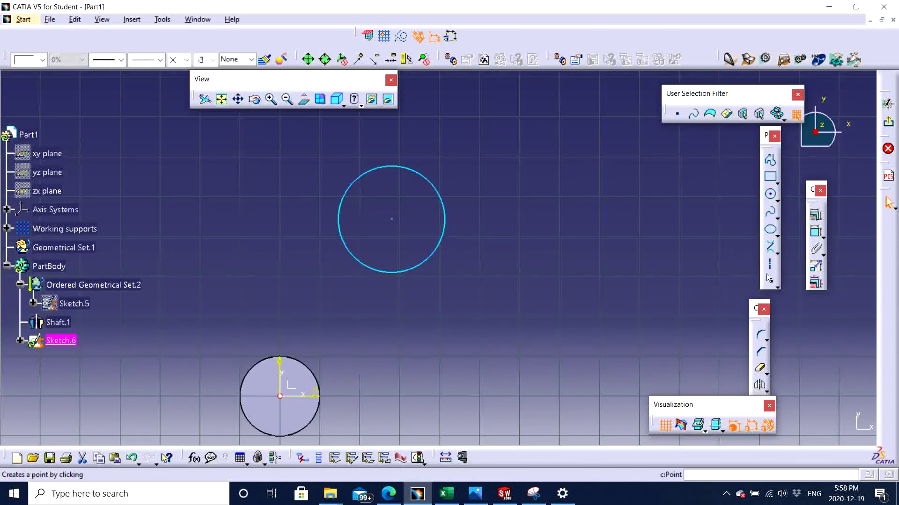
- Dimension the circle's diameter, set it to 200 mm and exit the sketch
left_click(815, 234)
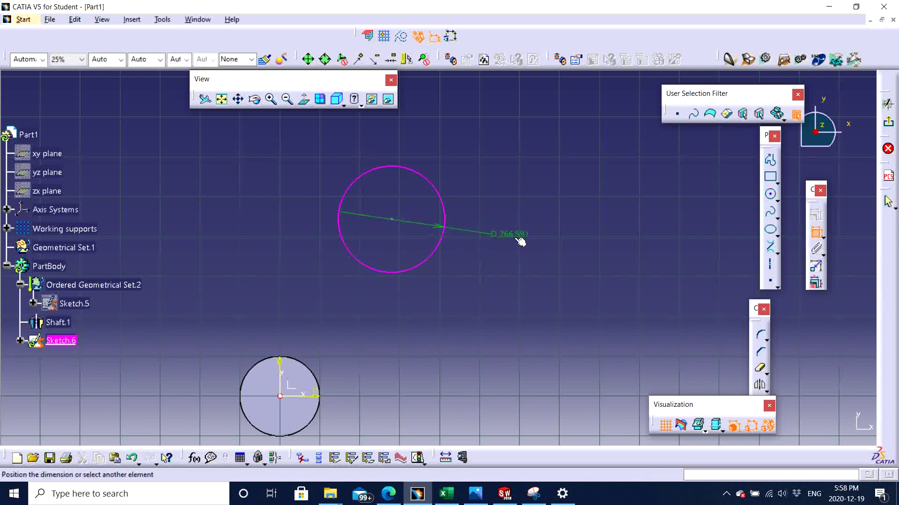
left_click(519, 239)
double_click(525, 238)
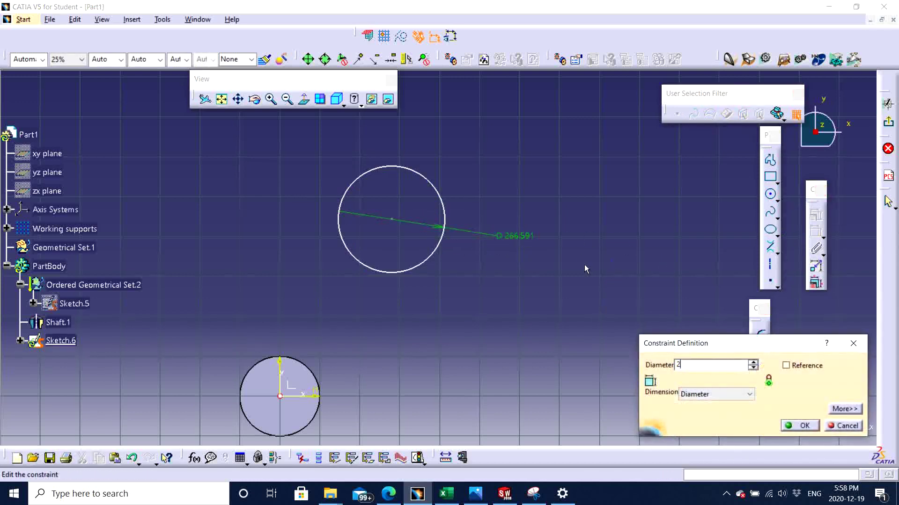
type("00")
key("Return")
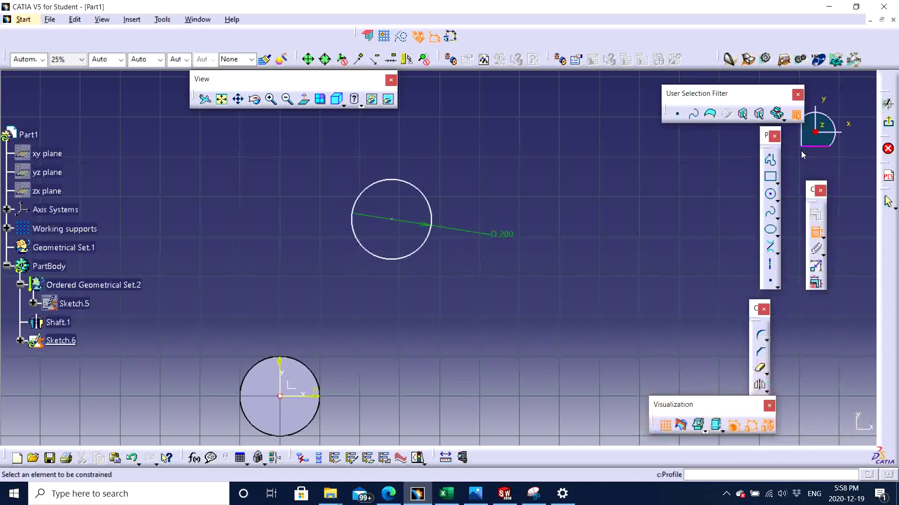
left_click(888, 122)
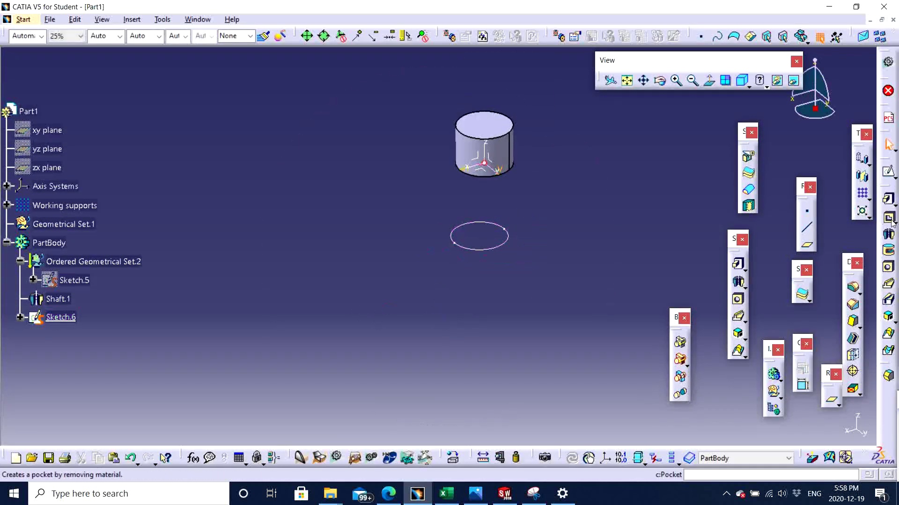
- Create a Pad from the circle sketch with a length of 100 mm
left_click(888, 199)
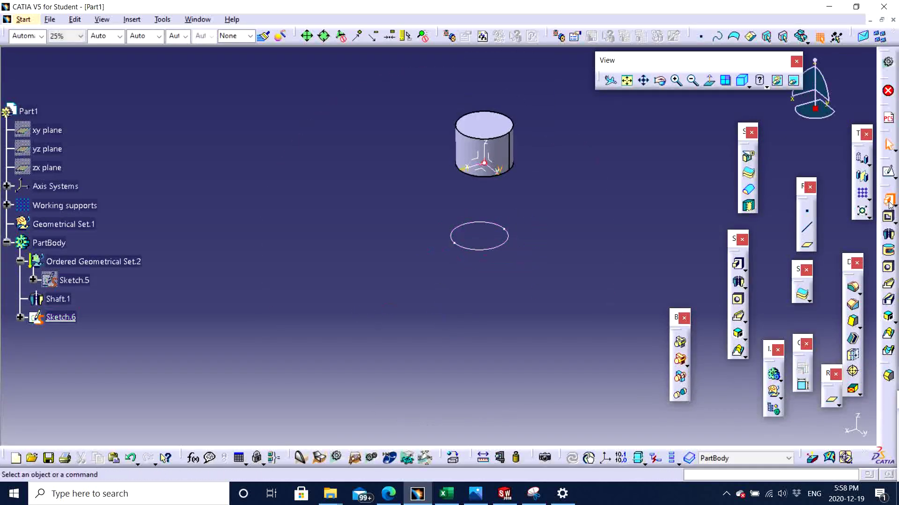
left_click(492, 252)
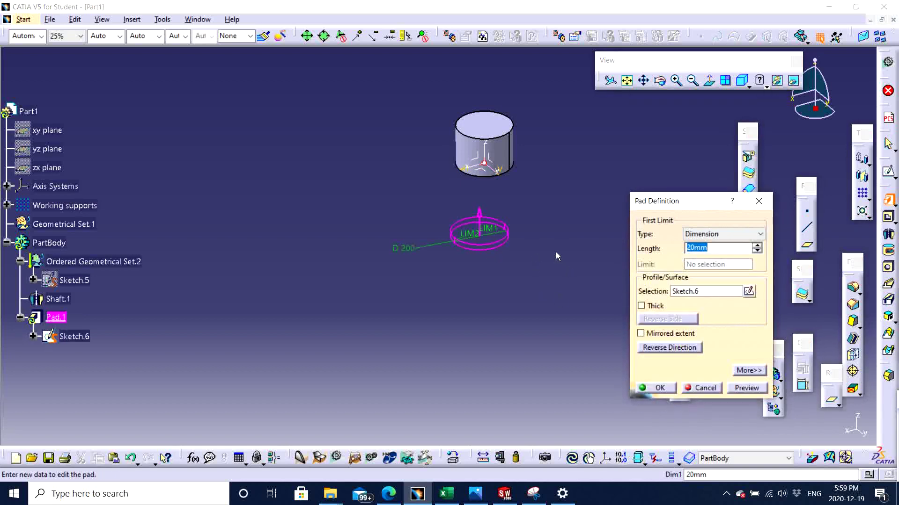
type("1")
type("00")
key("Return")
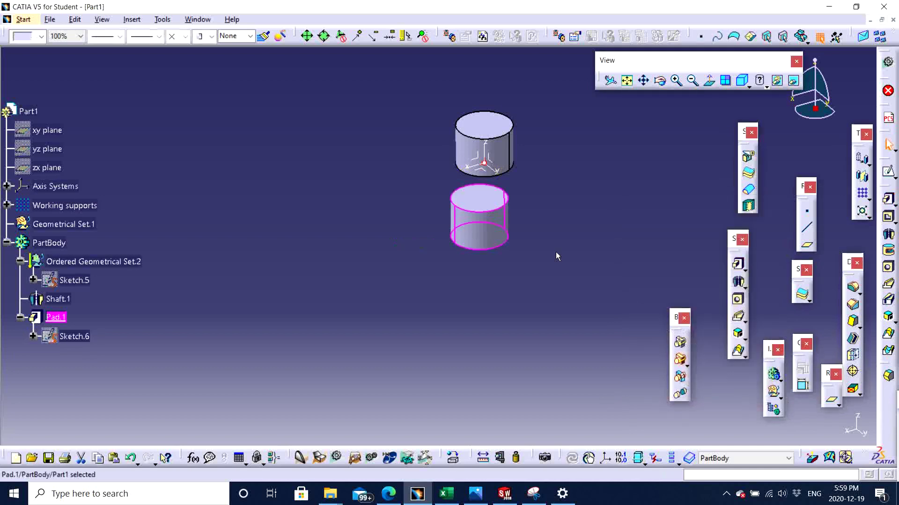
- Open the shaft's profile sketch for editing and delete the whole rectangle with its dimensions
middle_click_drag(518, 267, 545, 241)
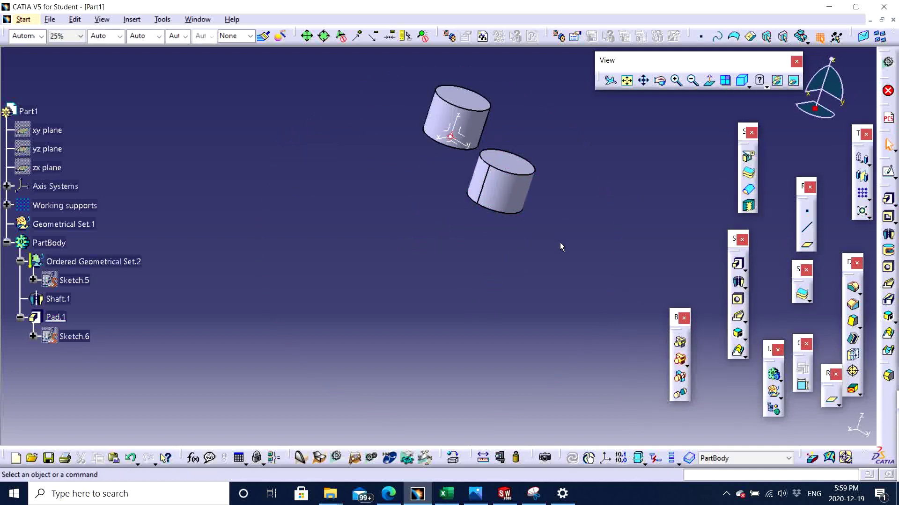
middle_click_drag(561, 229, 529, 244)
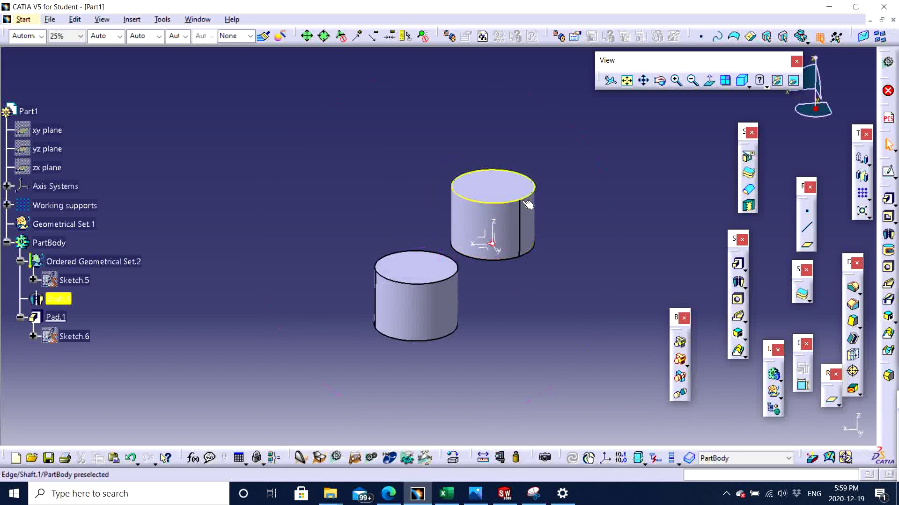
middle_click_drag(287, 311, 108, 294)
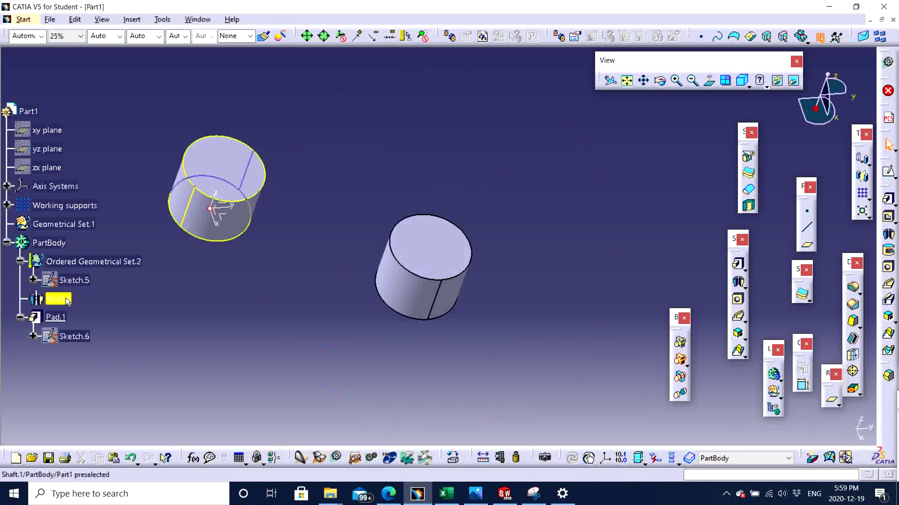
left_click(72, 281)
double_click(72, 281)
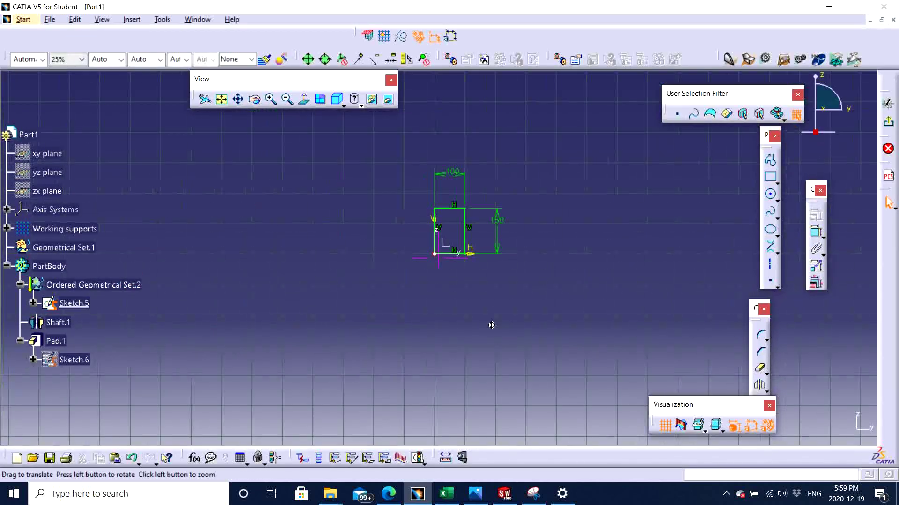
left_click(492, 325)
middle_click_drag(491, 325, 504, 232)
mouse_move(526, 304)
middle_mouse_down()
mouse_move(508, 323)
mouse_move(395, 377)
mouse_move(424, 421)
middle_mouse_up()
left_click(395, 377)
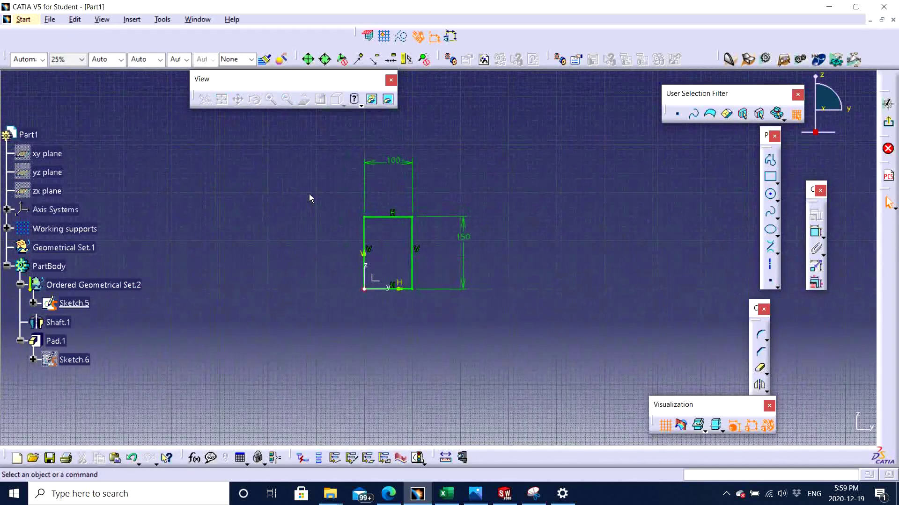
mouse_move(308, 195)
left_mouse_down()
mouse_move(364, 236)
mouse_move(427, 328)
left_mouse_up()
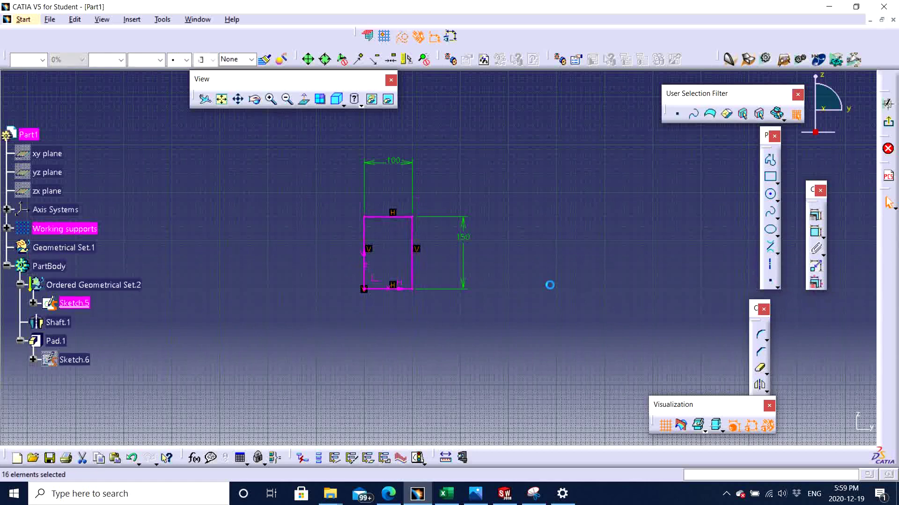
key("Delete")
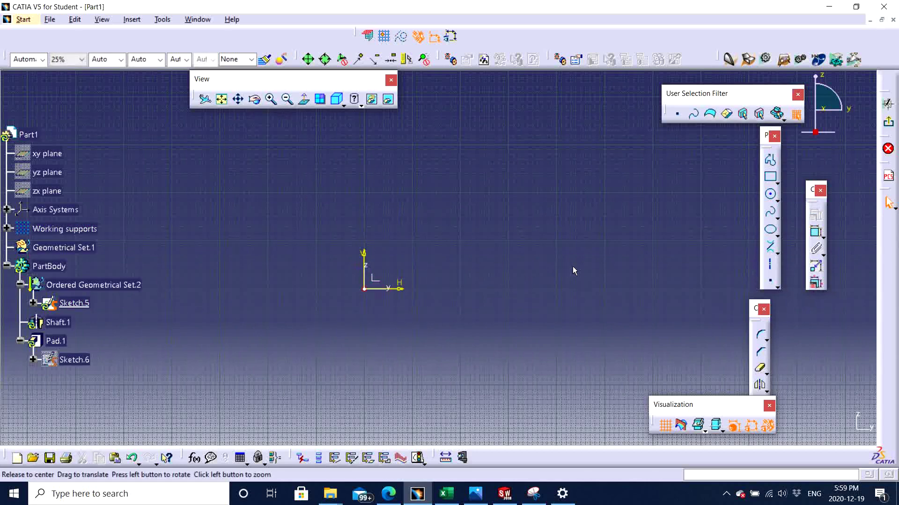
- Draw a closed staircase profile from the origin with five steps, about 152 mm tall along the vertical axis, using the Profile tool
middle_click_drag(572, 266, 514, 293)
left_click(770, 160)
mouse_move(433, 315)
middle_mouse_down()
mouse_move(499, 295)
mouse_move(506, 270)
middle_mouse_up()
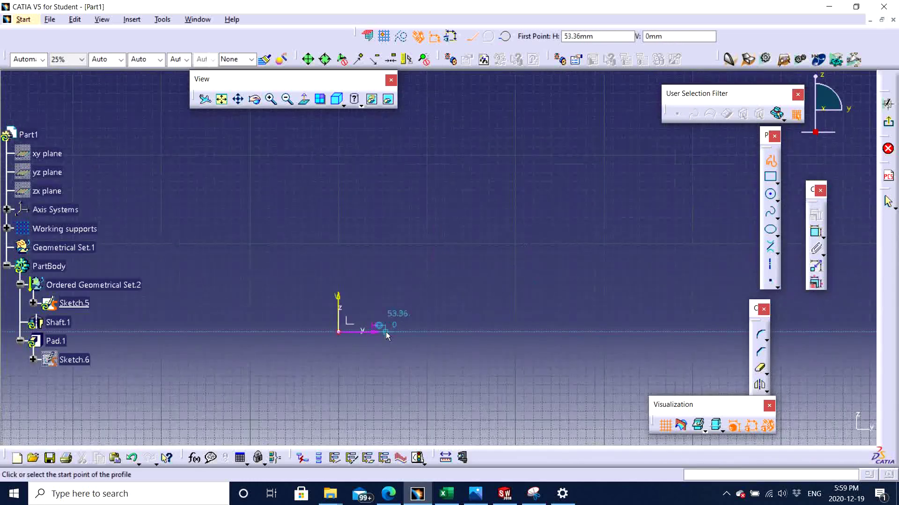
left_click(338, 333)
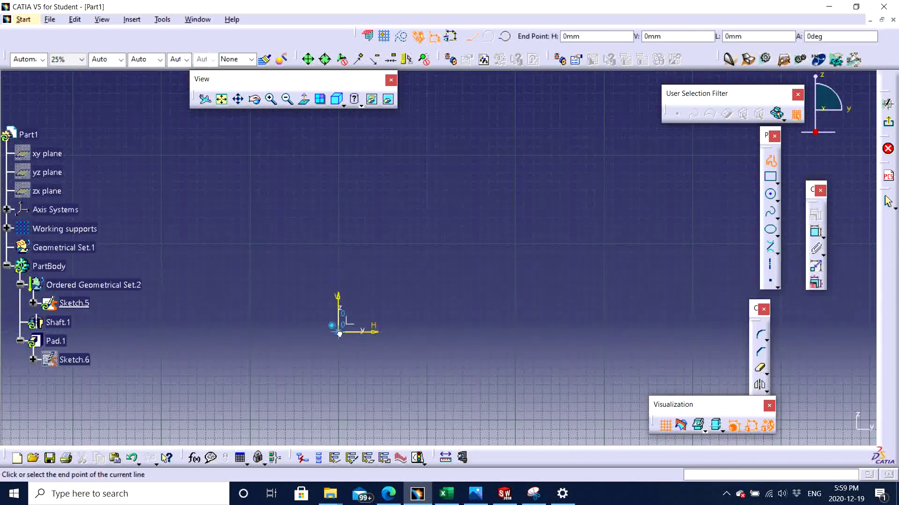
left_click(513, 333)
left_click(511, 303)
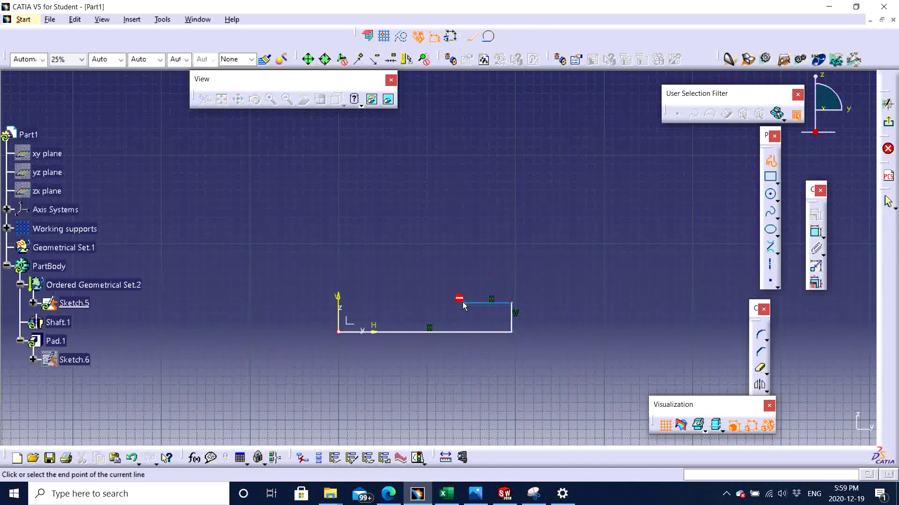
left_click(463, 303)
left_click(464, 274)
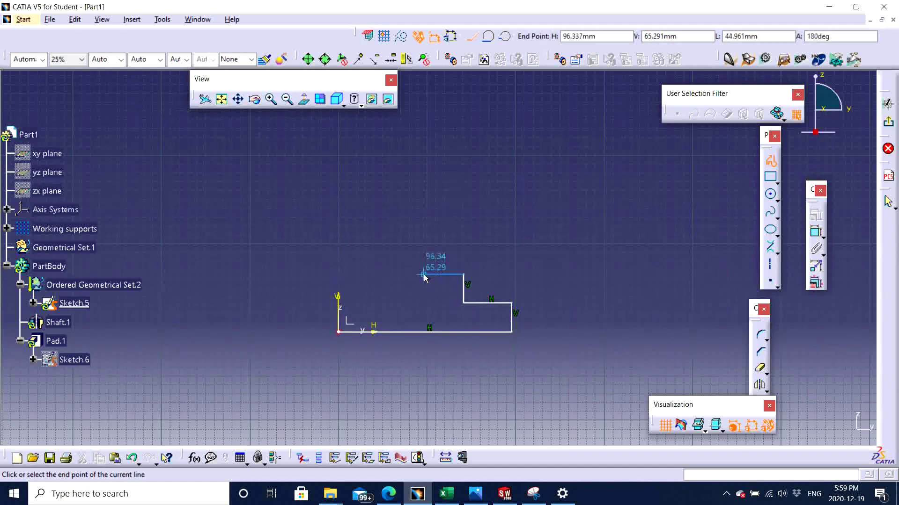
left_click(423, 274)
left_click(423, 246)
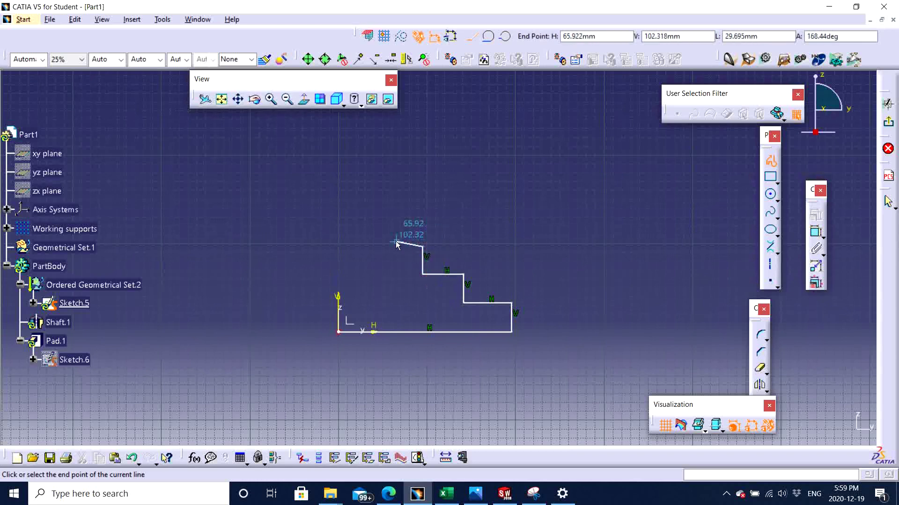
left_click(383, 247)
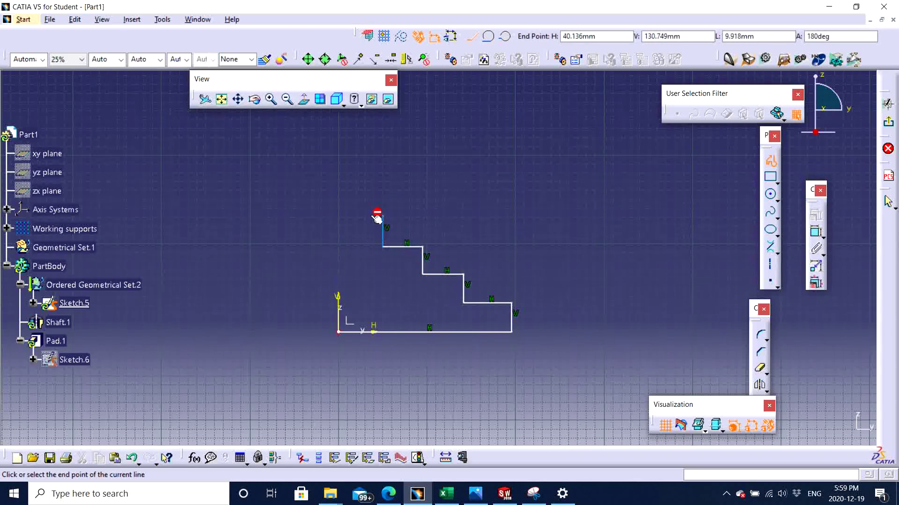
left_click(364, 217)
left_click(364, 197)
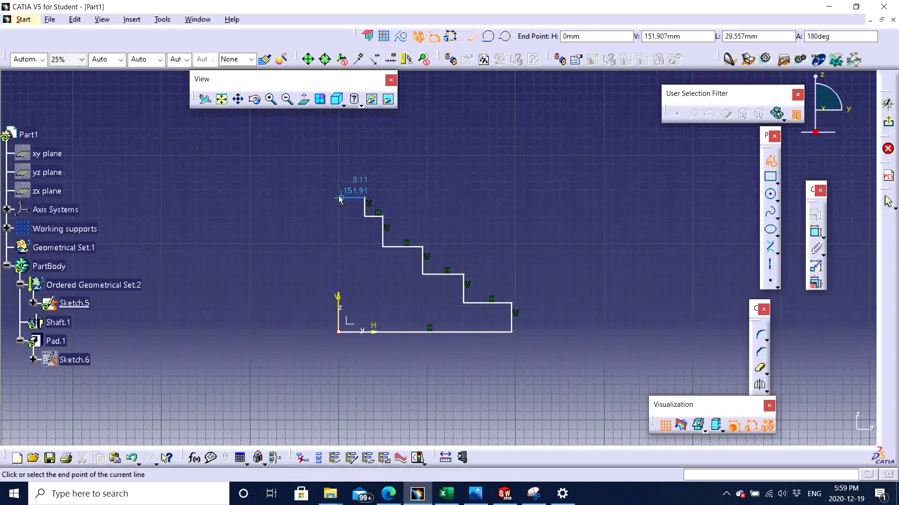
left_click(337, 197)
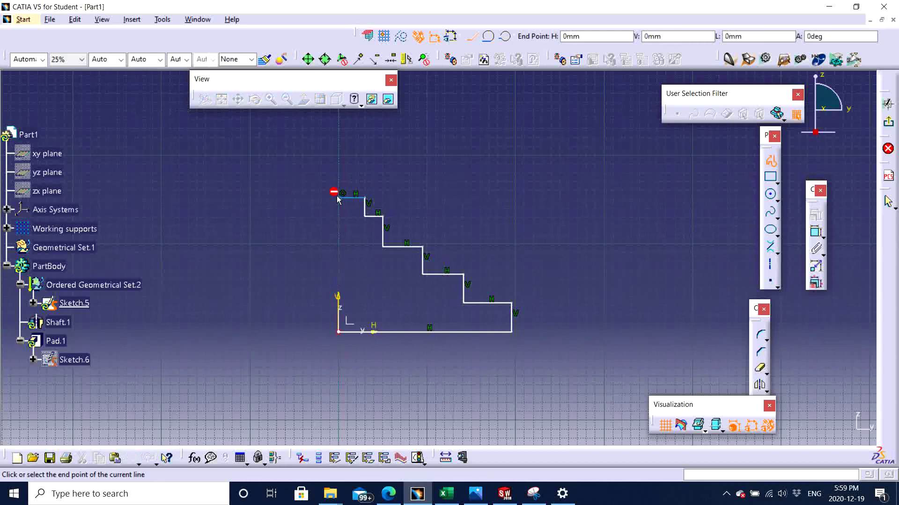
left_click(339, 332)
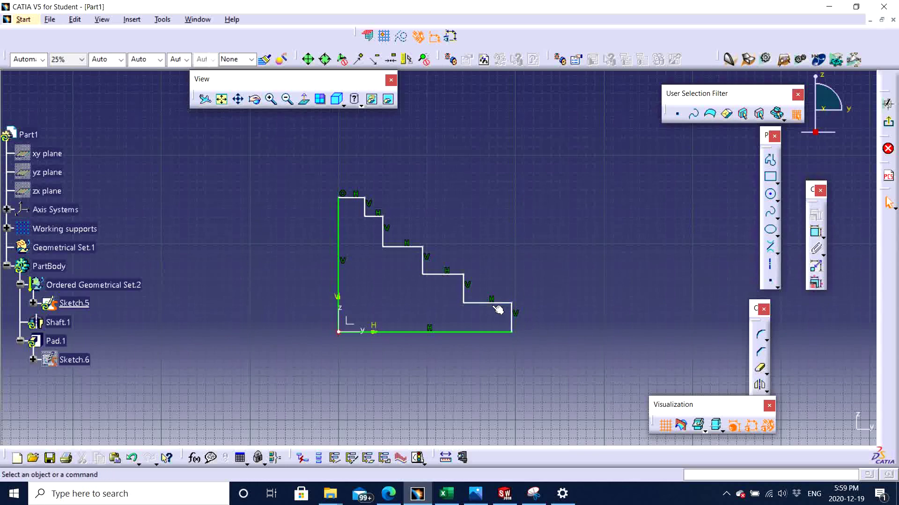
- Exit the sketch to rebuild the shaft from the staircase profile
middle_click_drag(515, 268, 482, 262)
mouse_move(584, 225)
middle_mouse_down()
mouse_move(543, 256)
mouse_move(544, 236)
middle_mouse_up()
left_click(886, 122)
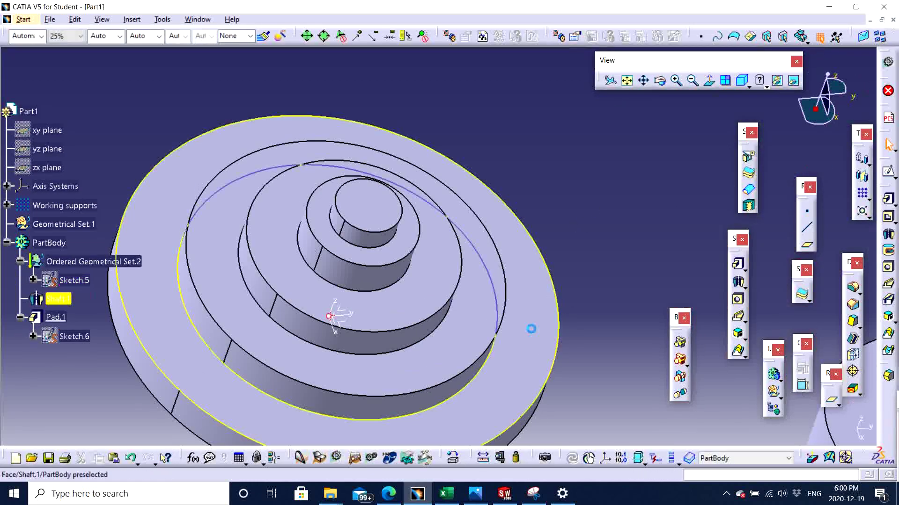
middle_click_drag(530, 328, 469, 299)
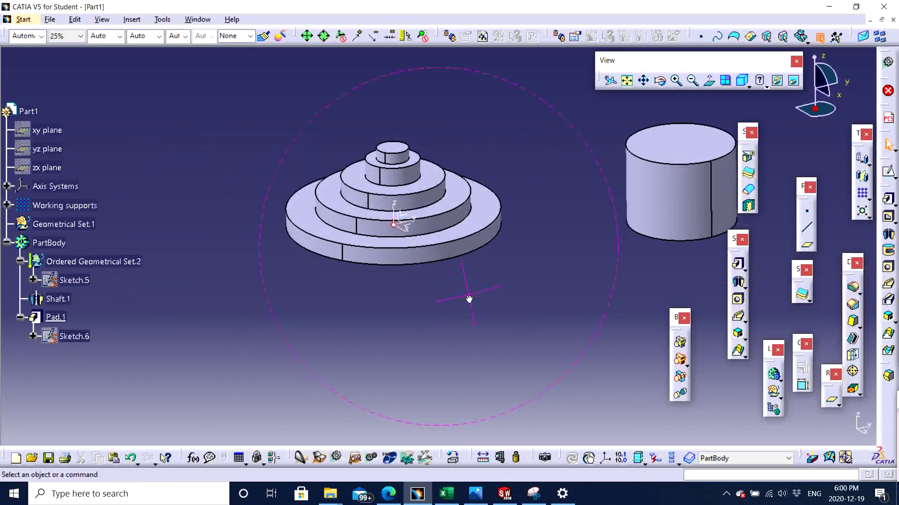
- Open the shaft's definition, examine its profile and rotation axis on the stepped body, and close it
double_click(53, 300)
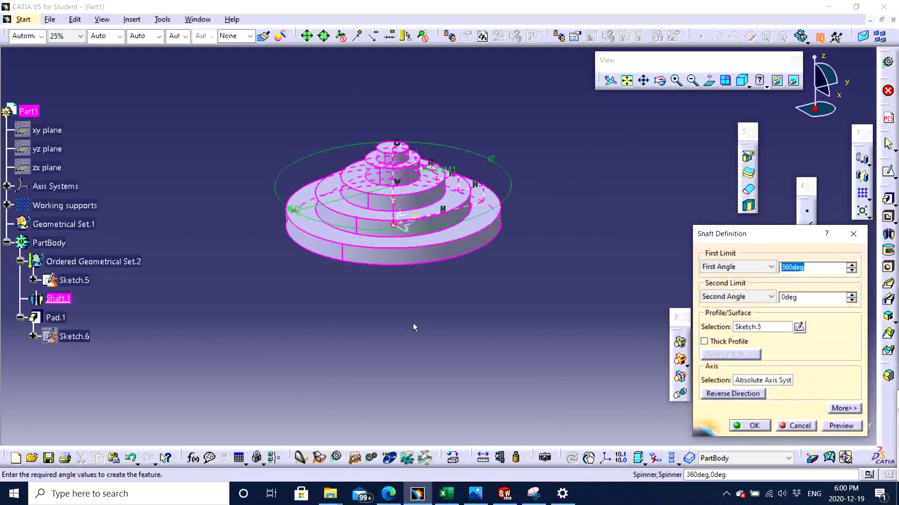
middle_click_drag(387, 299, 360, 313)
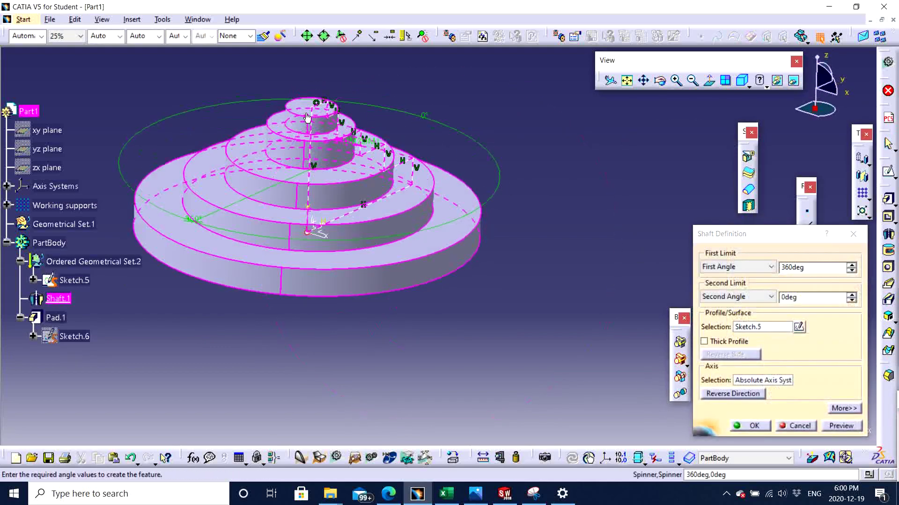
middle_click_drag(417, 333, 395, 109)
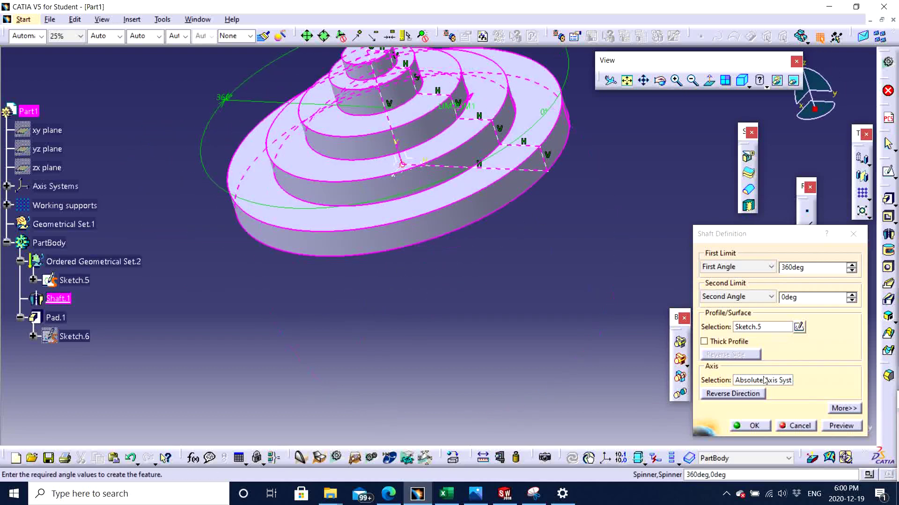
left_click(749, 426)
middle_click_drag(432, 321, 375, 279)
middle_click_drag(433, 237, 290, 315)
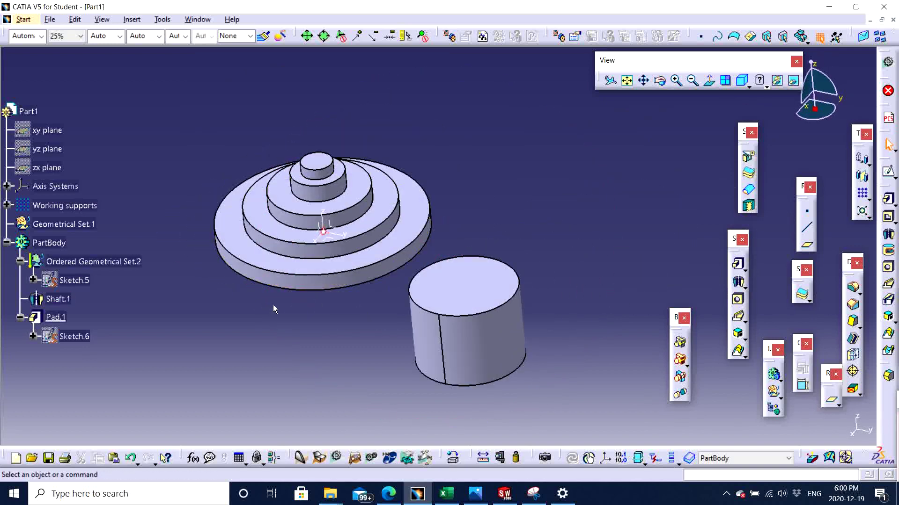
- Reopen the shaft's staircase sketch to review the profile and return to the 3D model
middle_click_drag(303, 314, 323, 294)
double_click(75, 281)
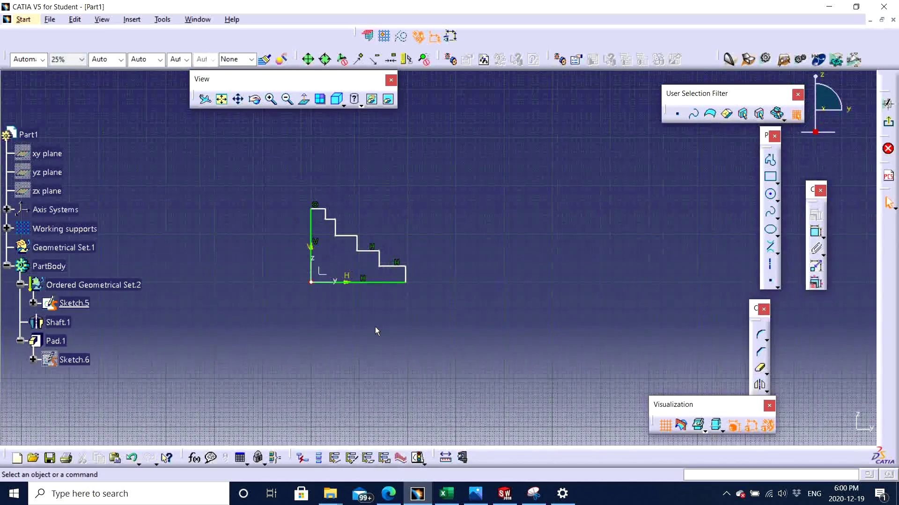
mouse_move(375, 331)
middle_mouse_down()
mouse_move(421, 328)
mouse_move(434, 291)
middle_mouse_up()
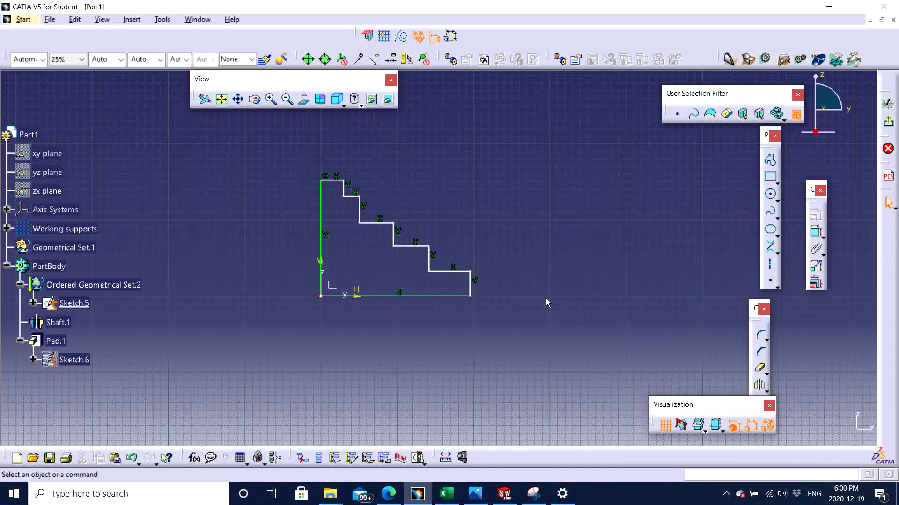
left_click(887, 121)
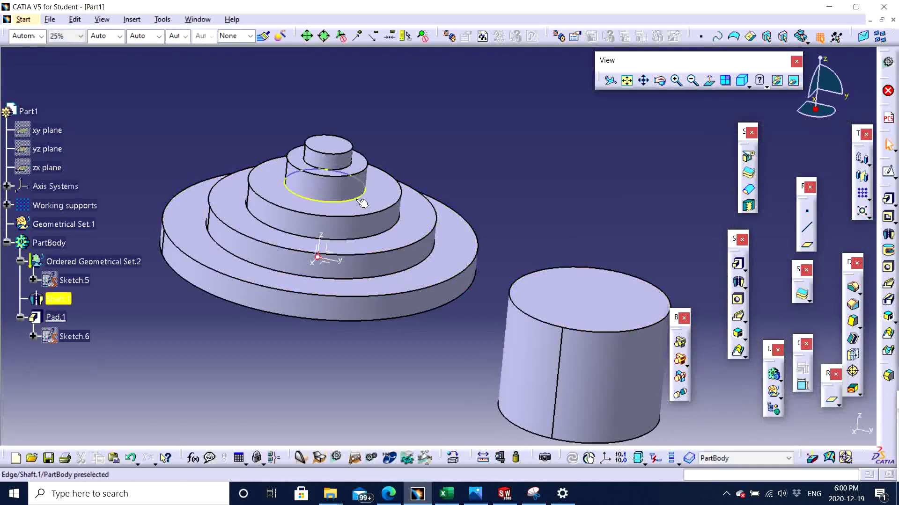
- Open the cylinder's pad definition to review its length, and close it without changes
middle_click_drag(411, 277, 336, 143)
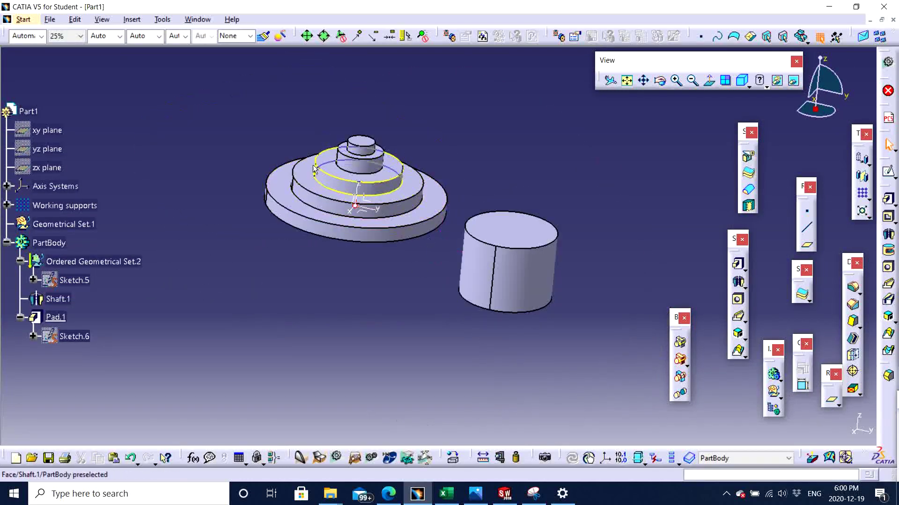
double_click(534, 244)
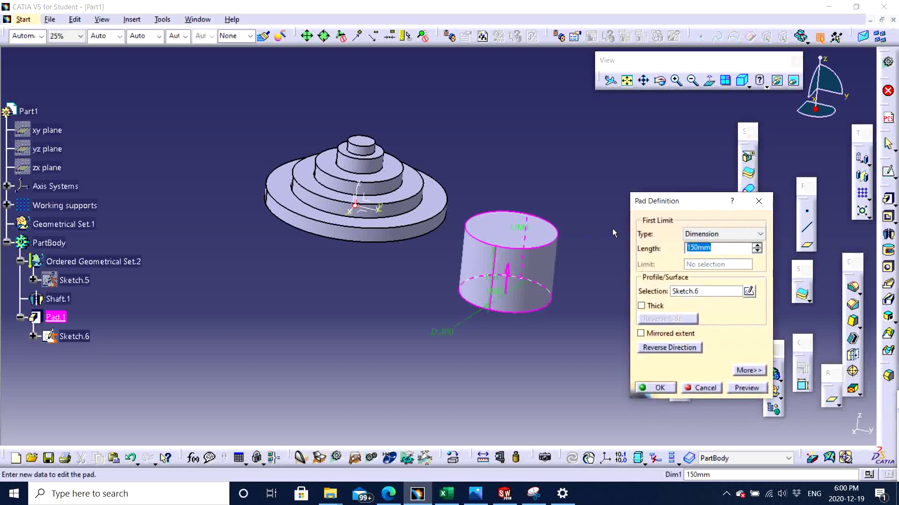
left_click(763, 201)
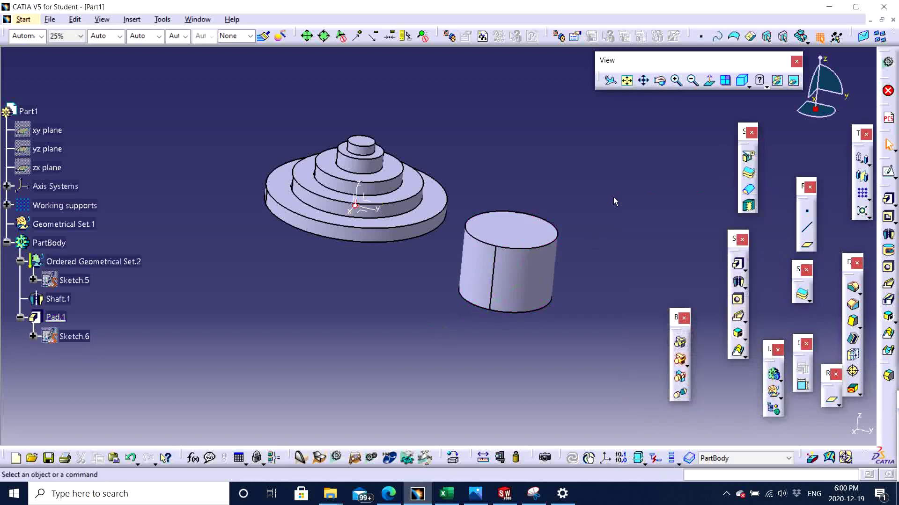
- Reopen the shaft's profile sketch and constrain the lowest step's height above the base line to 30 mm
double_click(437, 212)
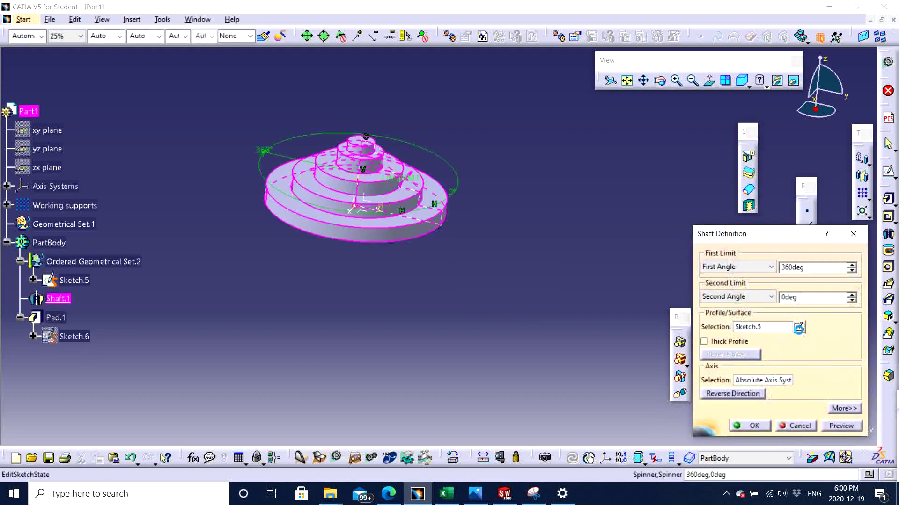
left_click(799, 327)
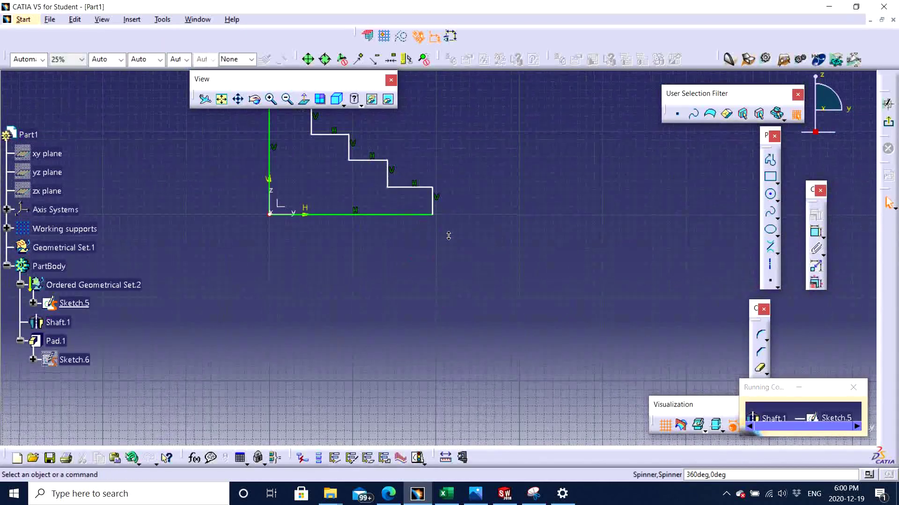
left_click(814, 237)
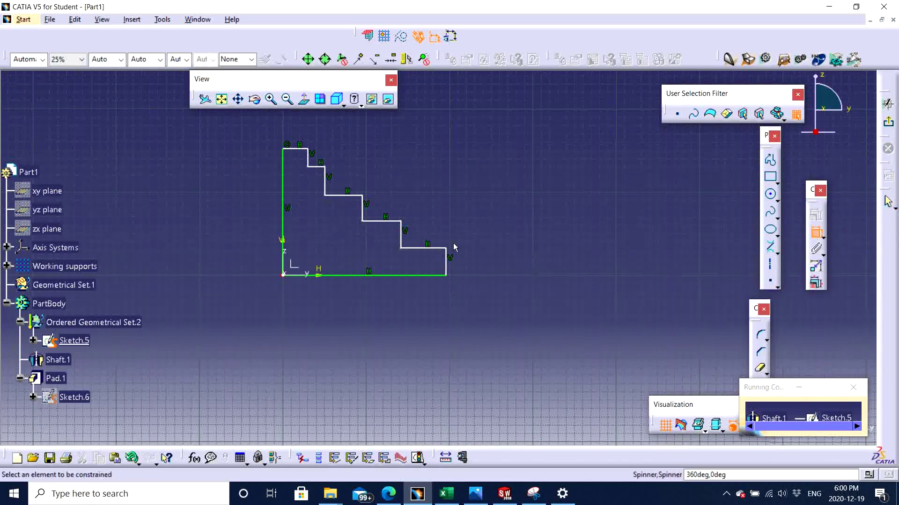
left_click(435, 248)
left_click(436, 275)
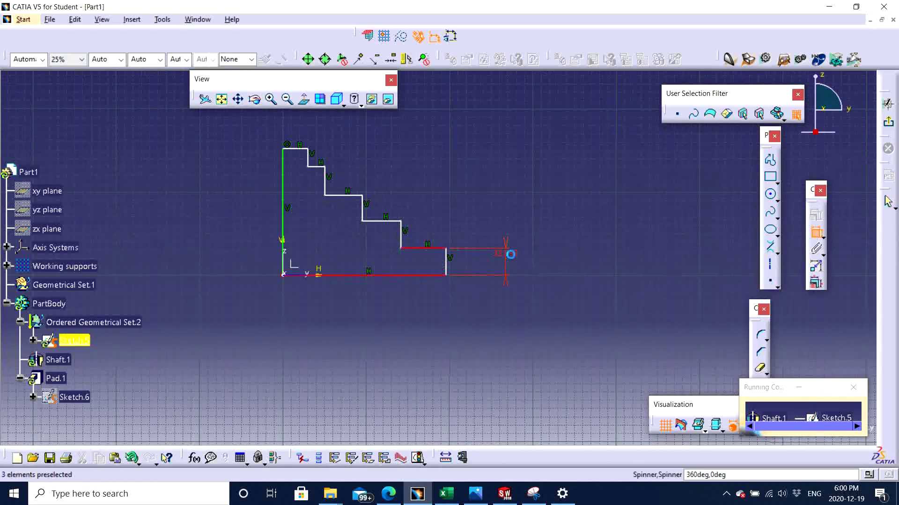
double_click(508, 253)
type("3")
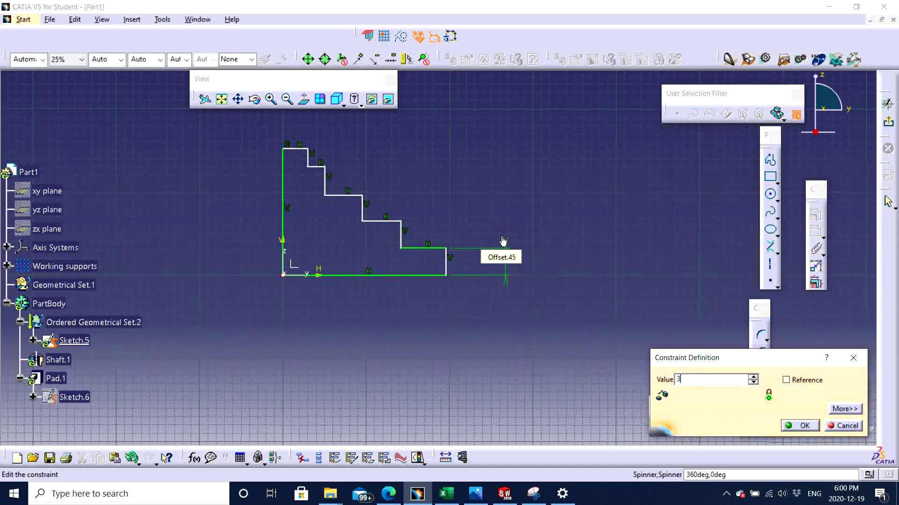
type("0")
key("Return")
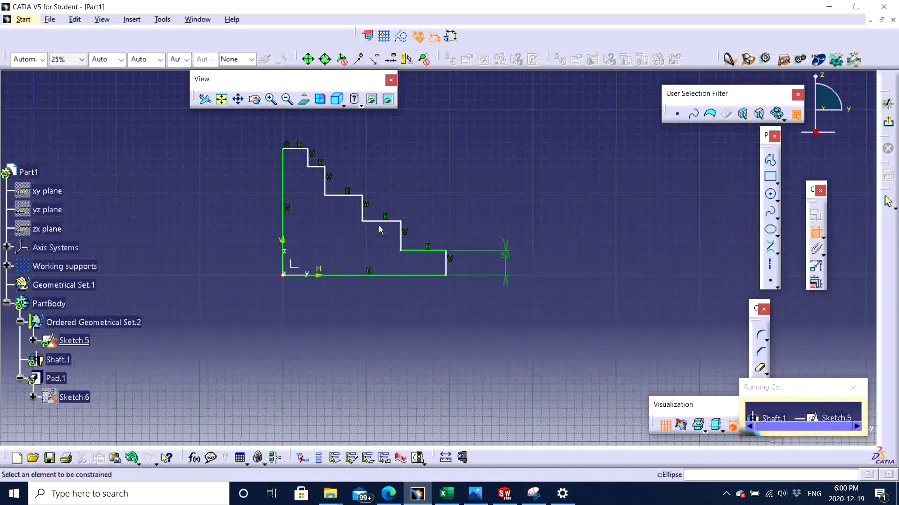
- Constrain the second step's horizontal edge to 60 mm above the base line
left_click(381, 222)
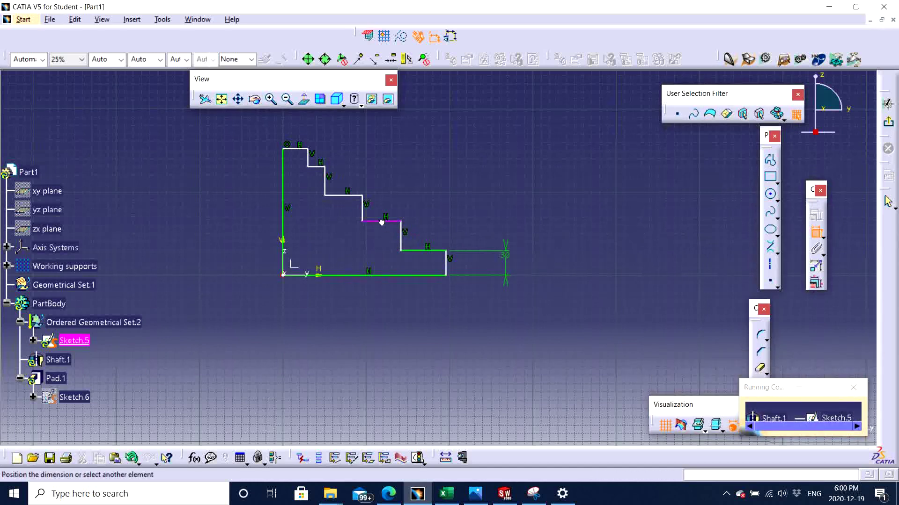
left_click(398, 276)
double_click(612, 246)
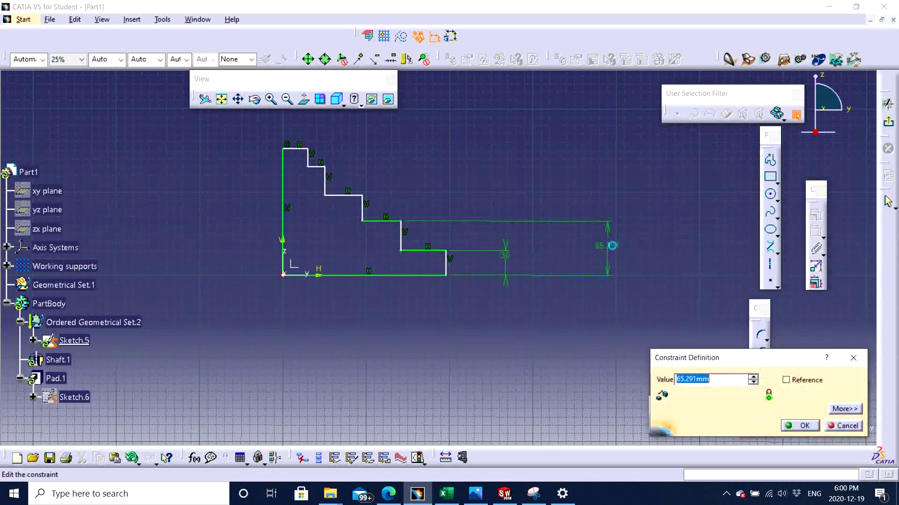
type("60")
key("Return")
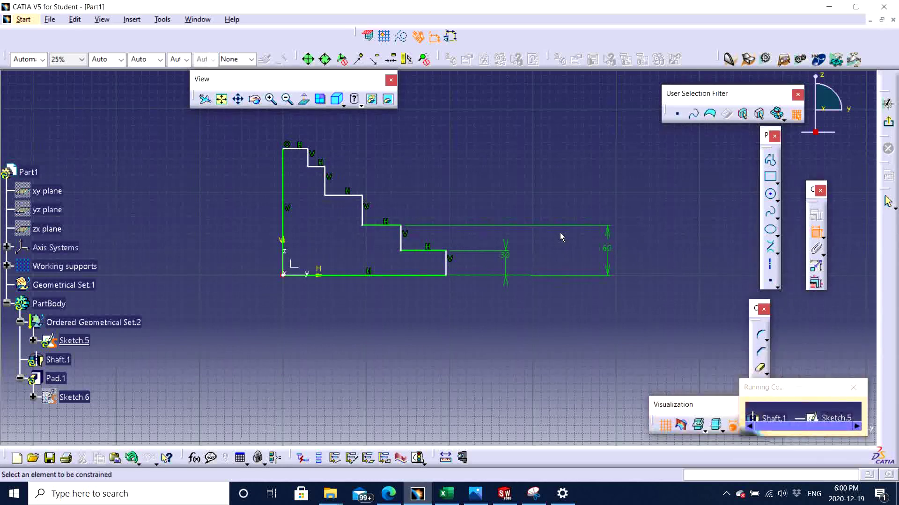
- Constrain the third step's horizontal edge to 90 mm above the base line
left_click(338, 196)
left_click(383, 276)
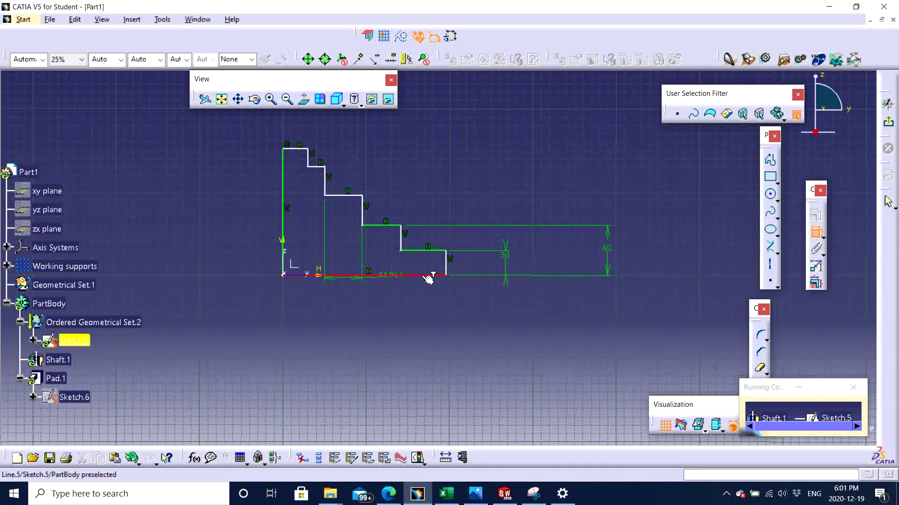
left_click(427, 276)
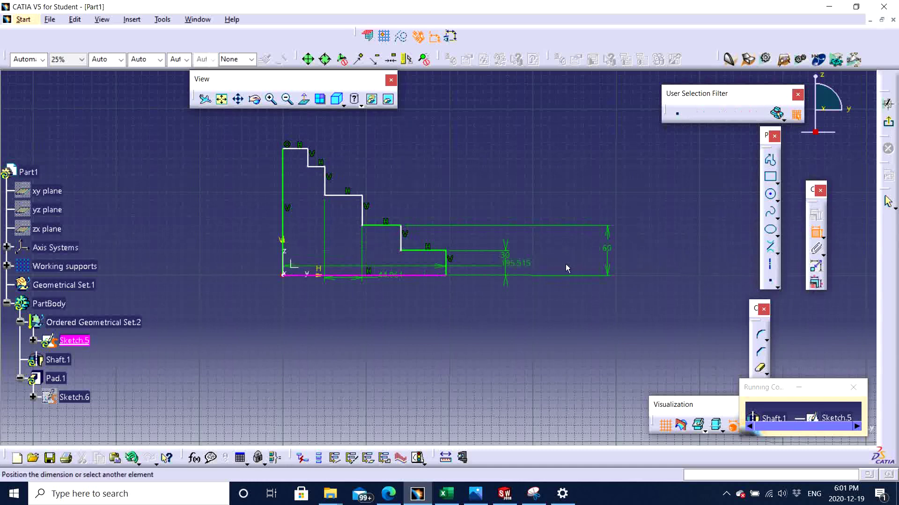
left_click(351, 195)
double_click(659, 234)
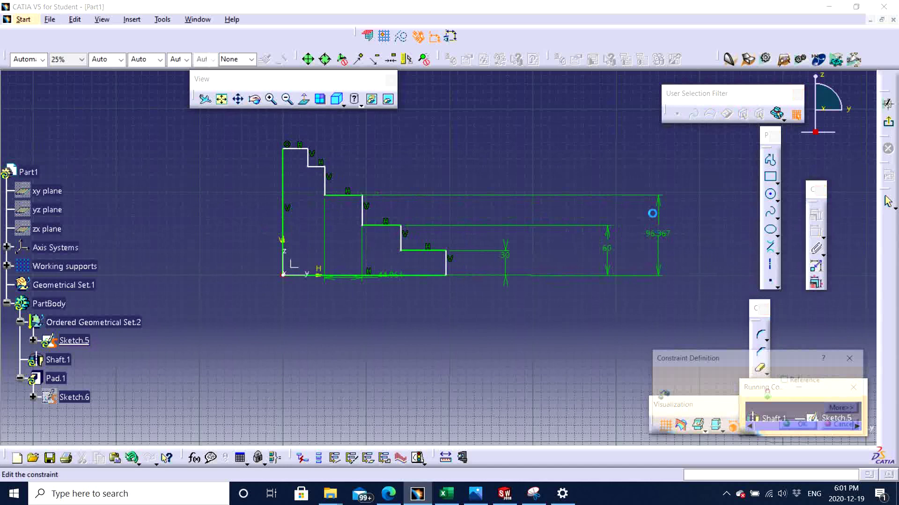
type("90")
key("Return")
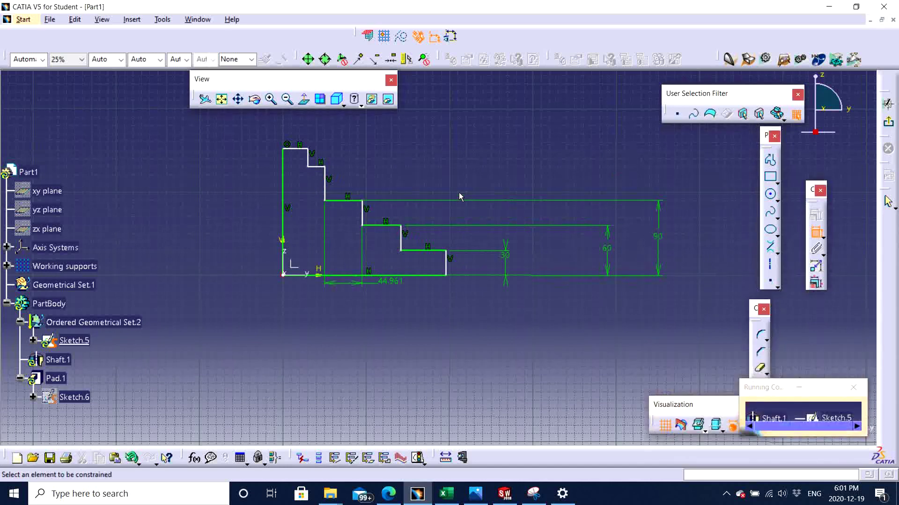
- Constrain the fourth step's horizontal edge to 120 mm above the base line
left_click(314, 166)
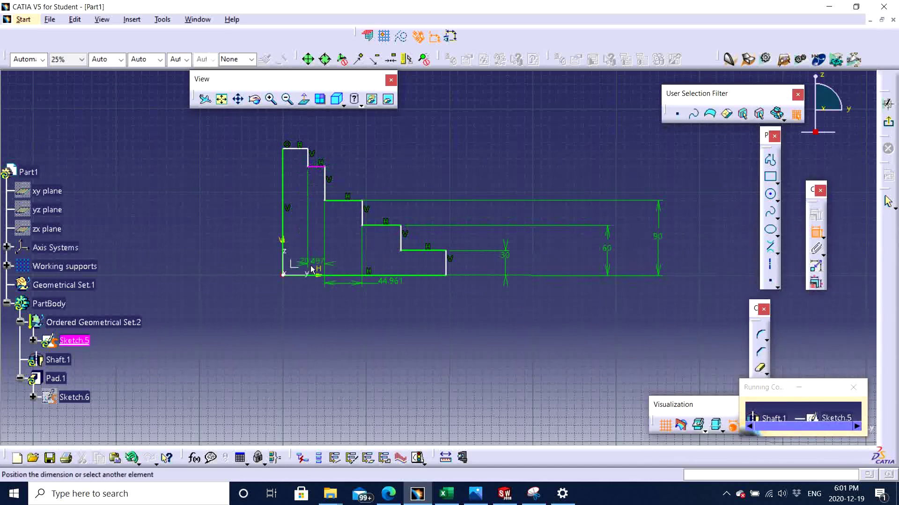
left_click(338, 276)
left_click(713, 220)
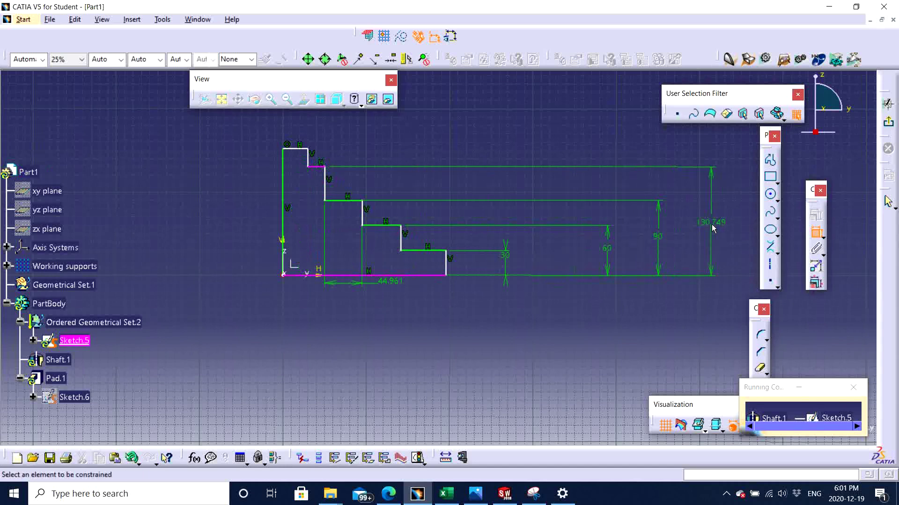
double_click(713, 216)
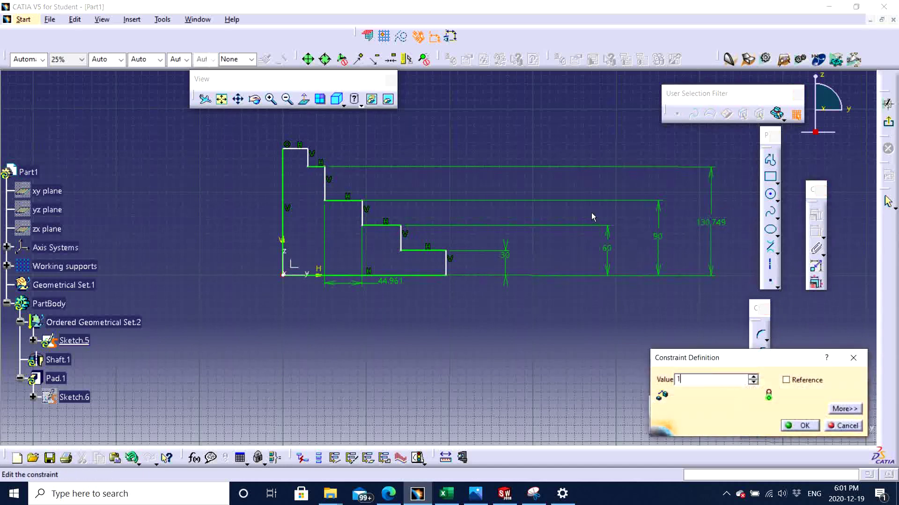
type("120")
key("Return")
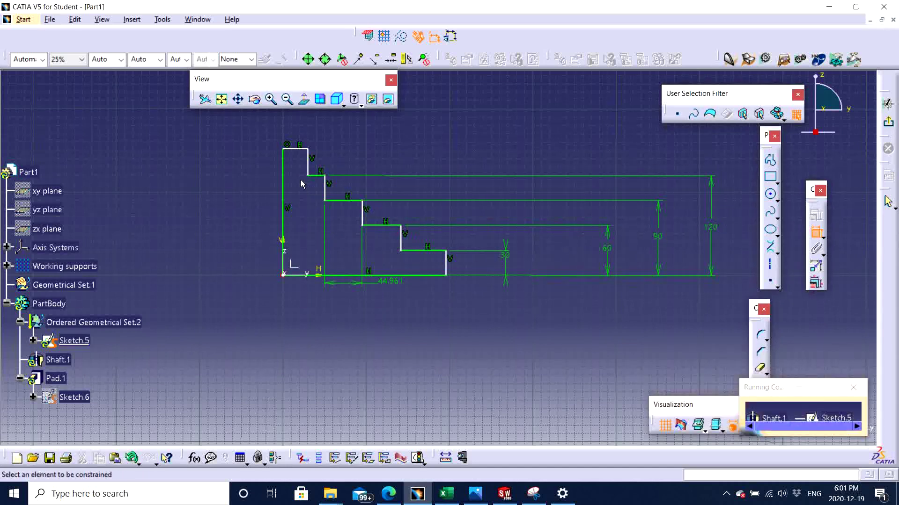
- Constrain the top edge of the staircase profile to 150 mm above the base line
left_click(296, 148)
left_click(351, 275)
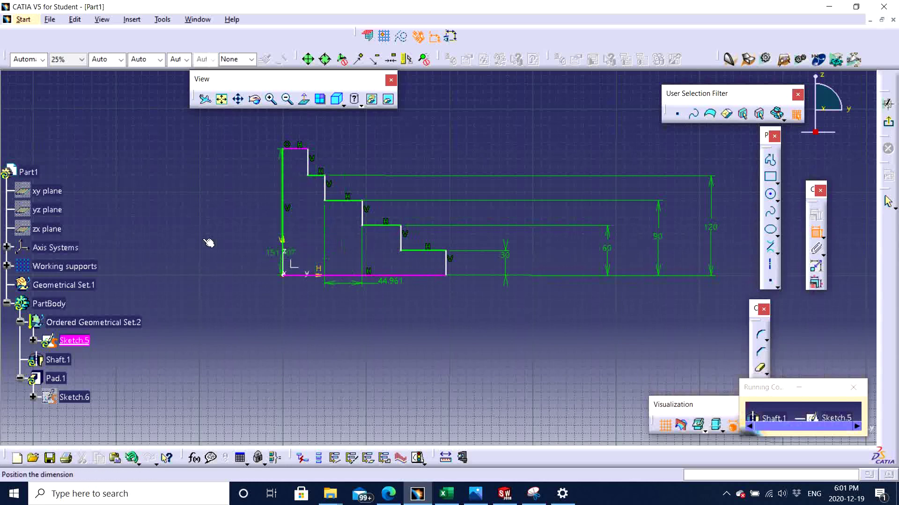
left_click(197, 234)
double_click(195, 232)
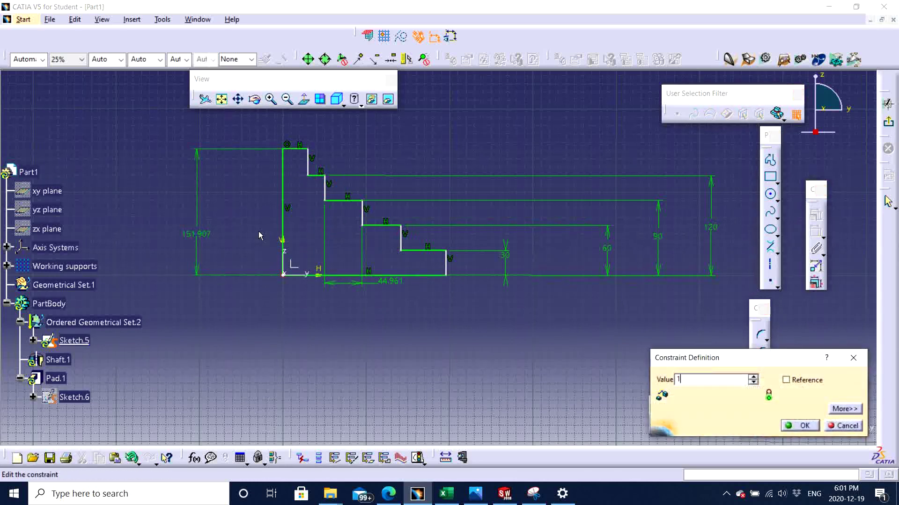
type("150")
key("Return")
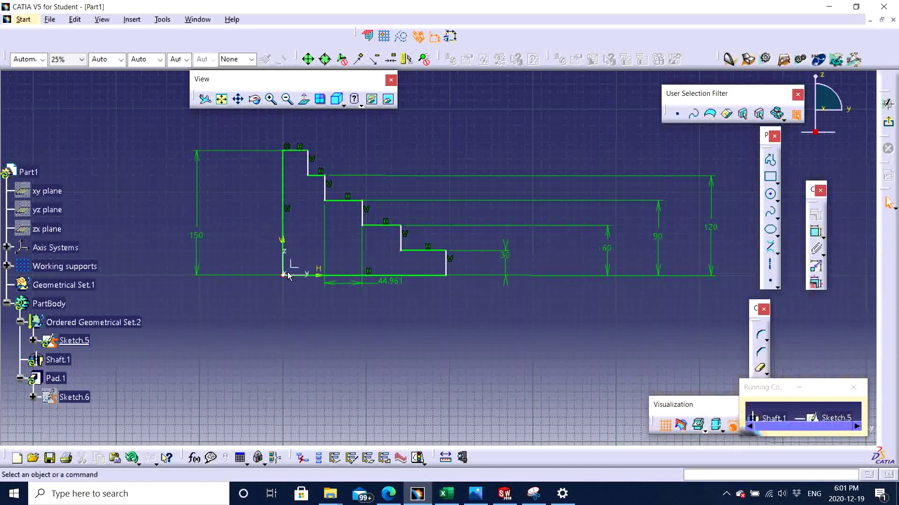
- Delete the stray horizontal dimension below the profile and exit the sketch, accepting the updated shaft
left_click(390, 287)
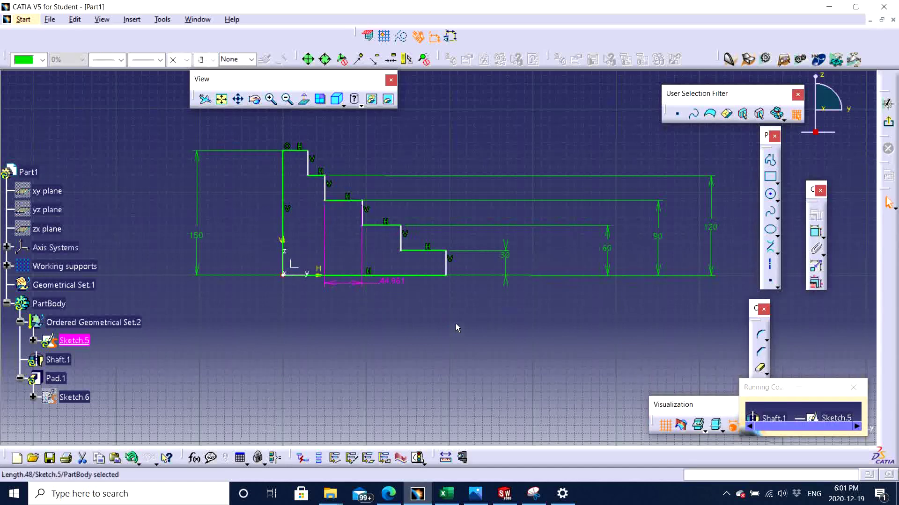
key("Delete")
mouse_move(515, 271)
middle_mouse_down()
mouse_move(521, 260)
mouse_move(522, 296)
mouse_move(487, 306)
middle_mouse_up()
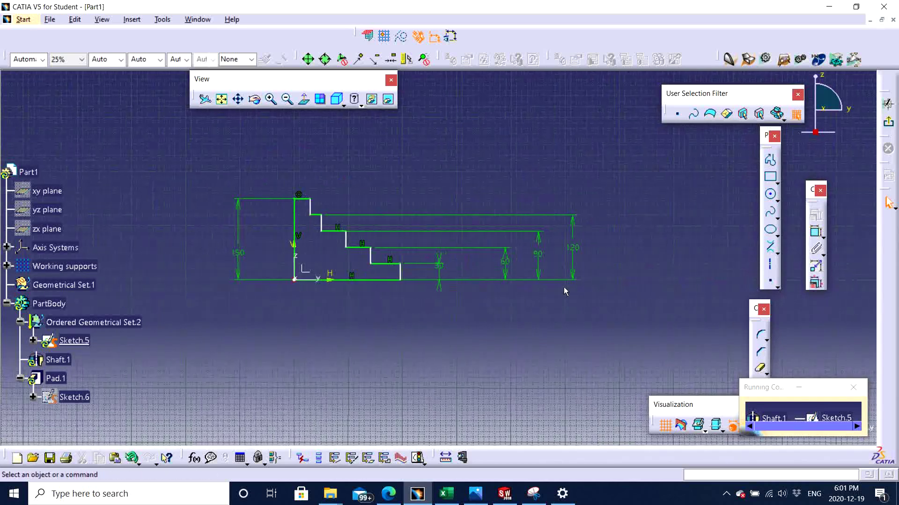
left_click(889, 121)
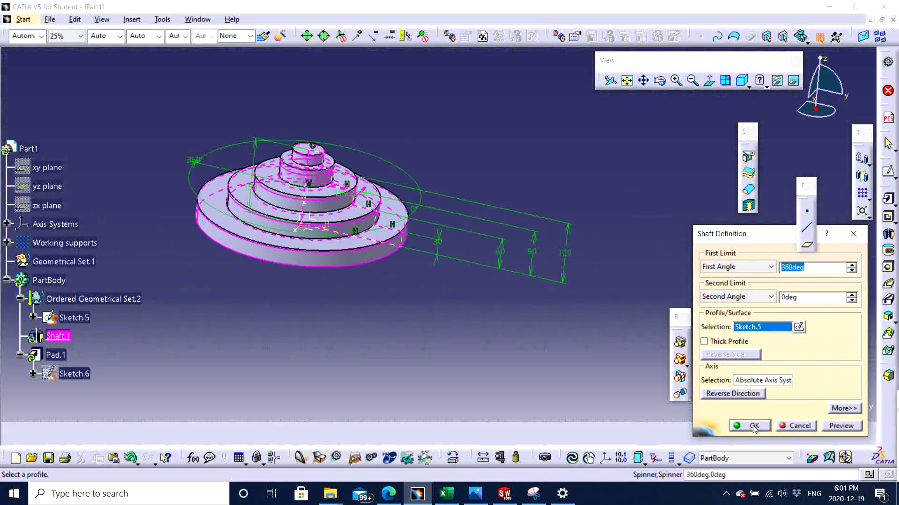
left_click(749, 426)
left_click(319, 297)
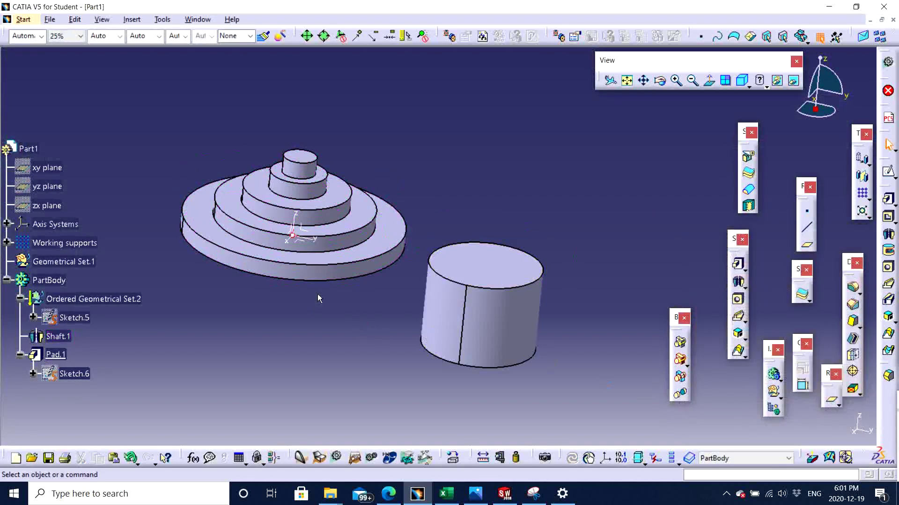
- Reduce the pad's length to turn the cylinder into a thin disc about as thick as one shaft step
middle_click_drag(361, 312, 401, 281)
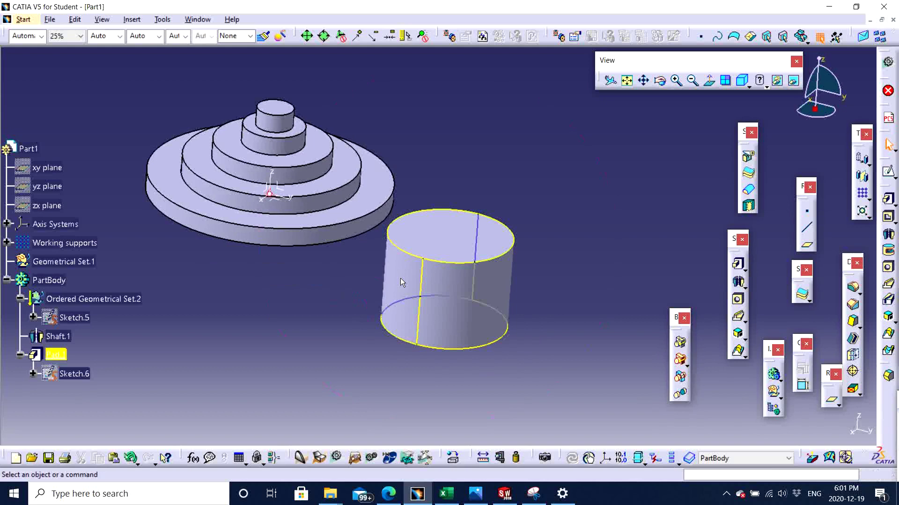
double_click(468, 246)
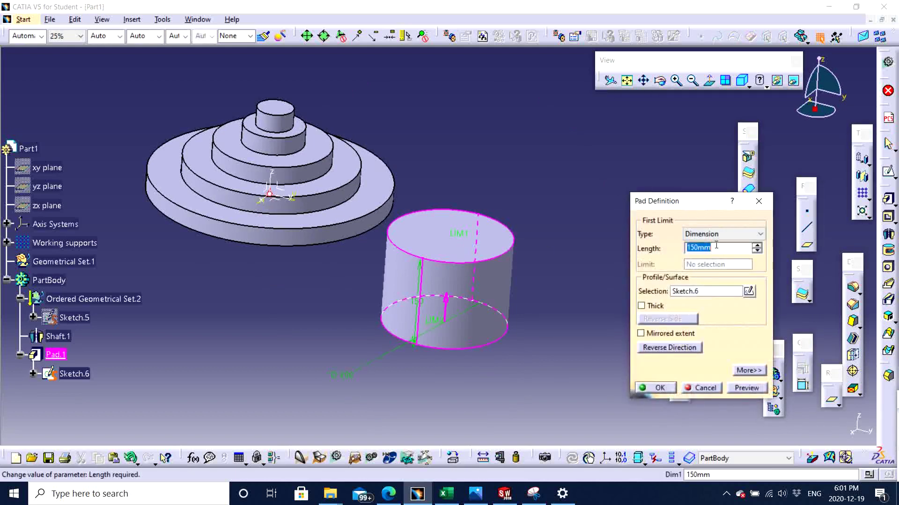
key("Return")
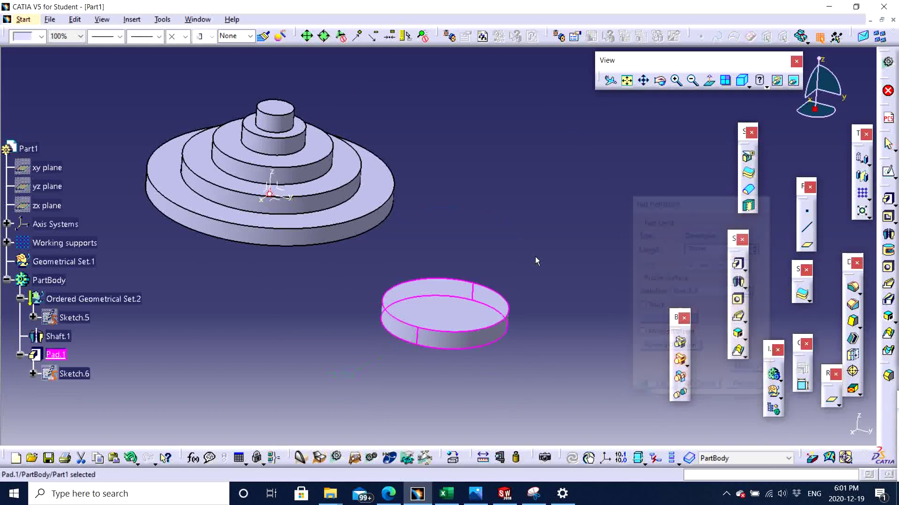
- Open the shaft's profile sketch and constrain the staircase's base line to a length of 195 mm
middle_click_drag(493, 283, 403, 239)
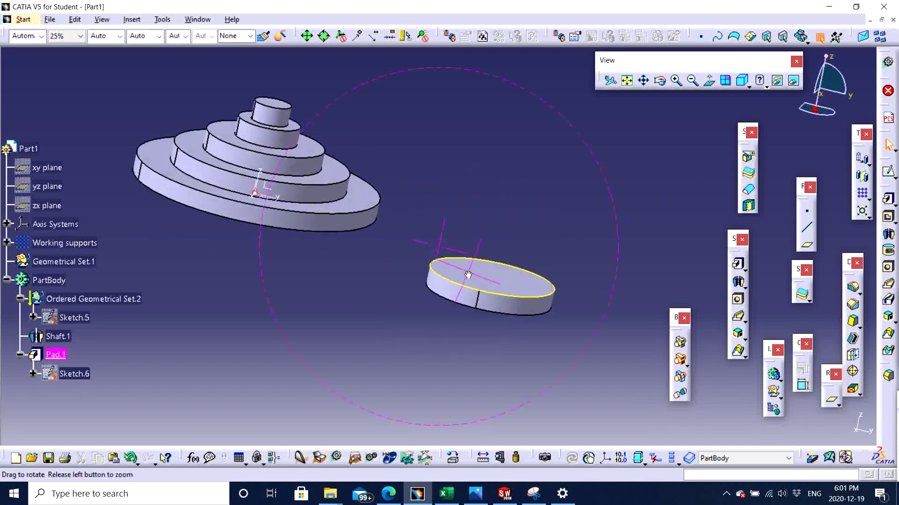
middle_click_drag(358, 286, 330, 329)
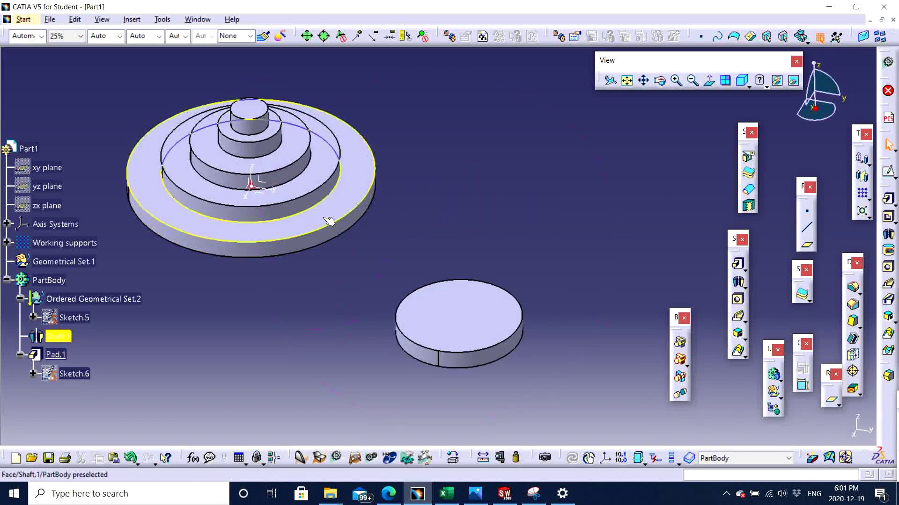
double_click(57, 336)
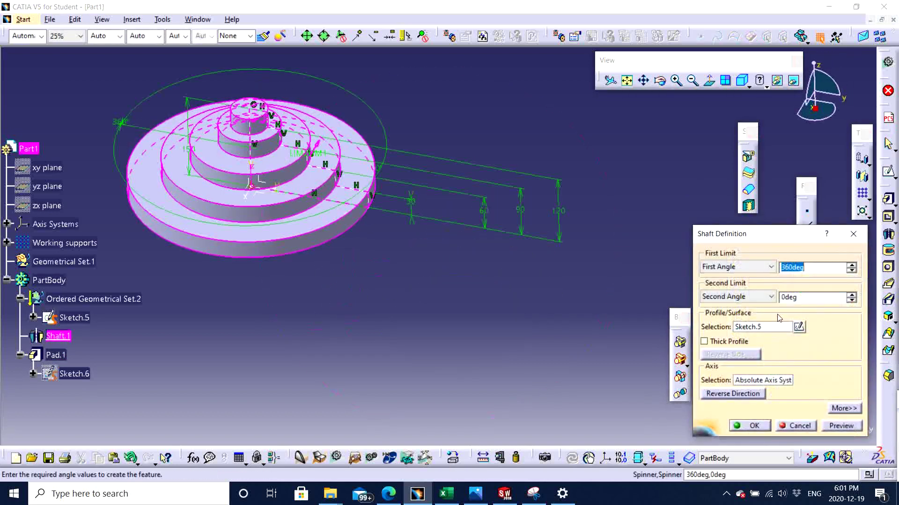
left_click(799, 327)
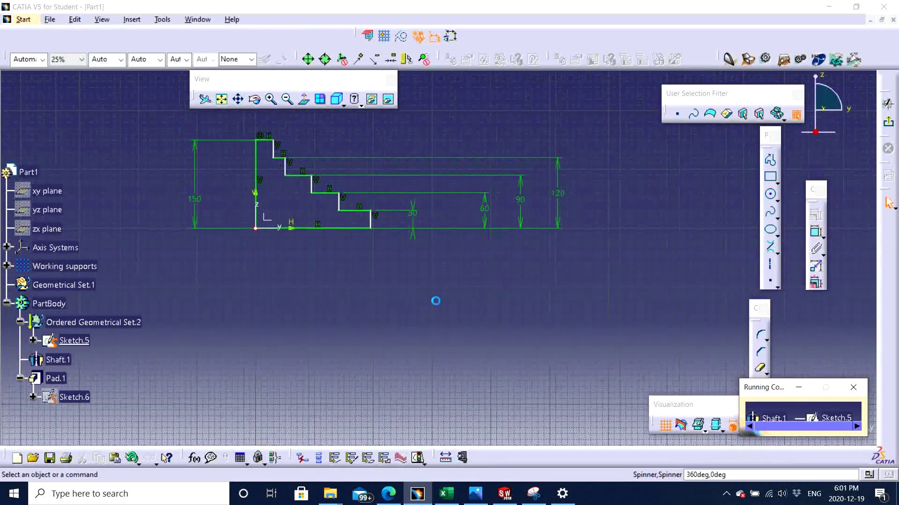
mouse_move(359, 291)
middle_mouse_down()
mouse_move(506, 325)
mouse_move(502, 292)
middle_mouse_up()
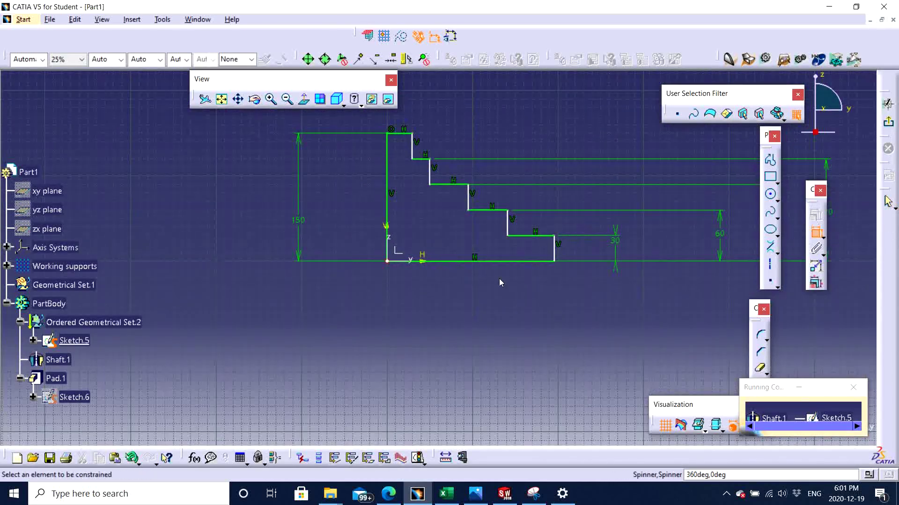
left_click(507, 264)
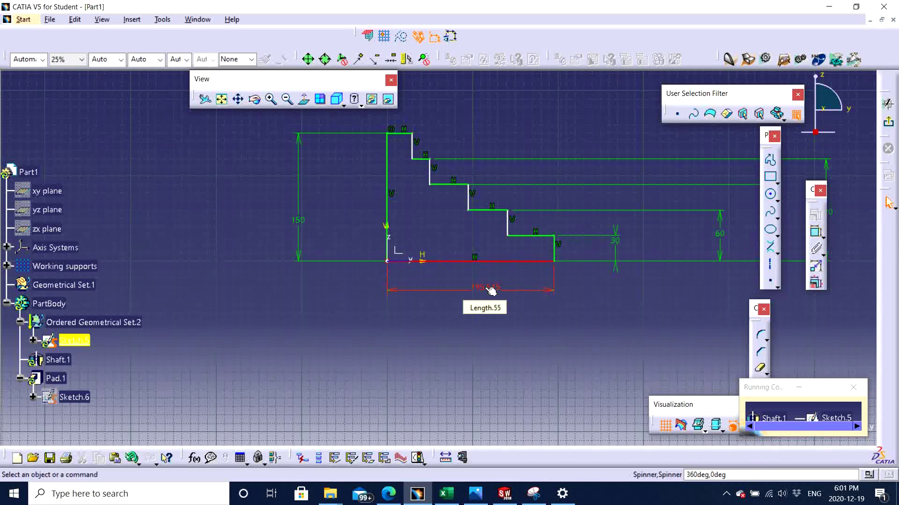
double_click(484, 290)
type("1")
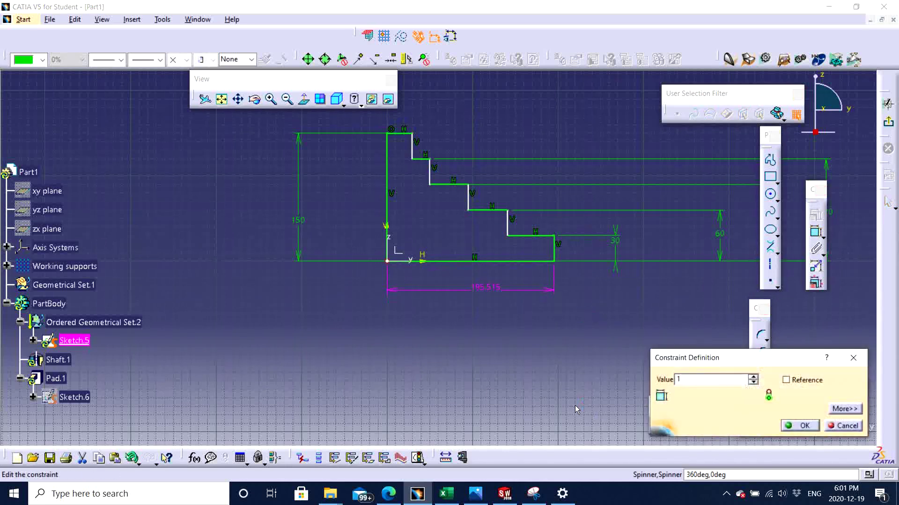
type("95mm")
key("Return")
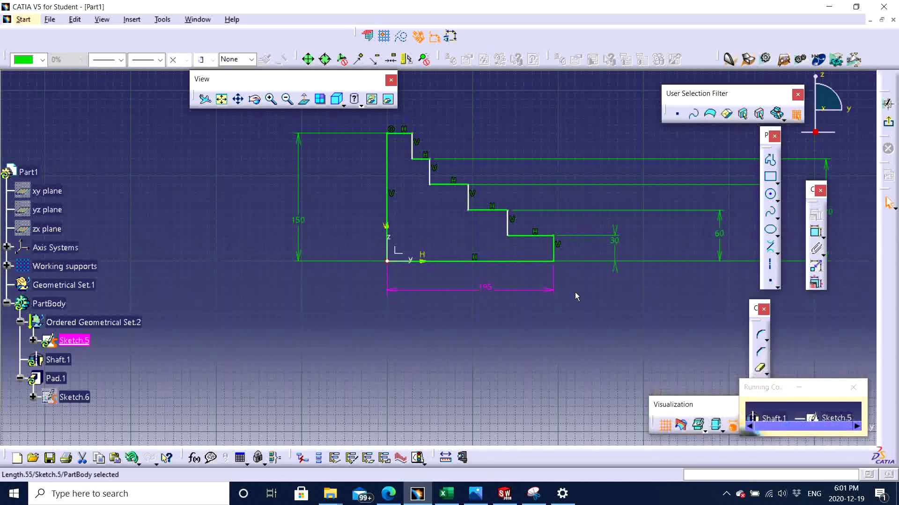
- Exit the profile sketch and accept the shaft definition with the new base radius
left_click(784, 390)
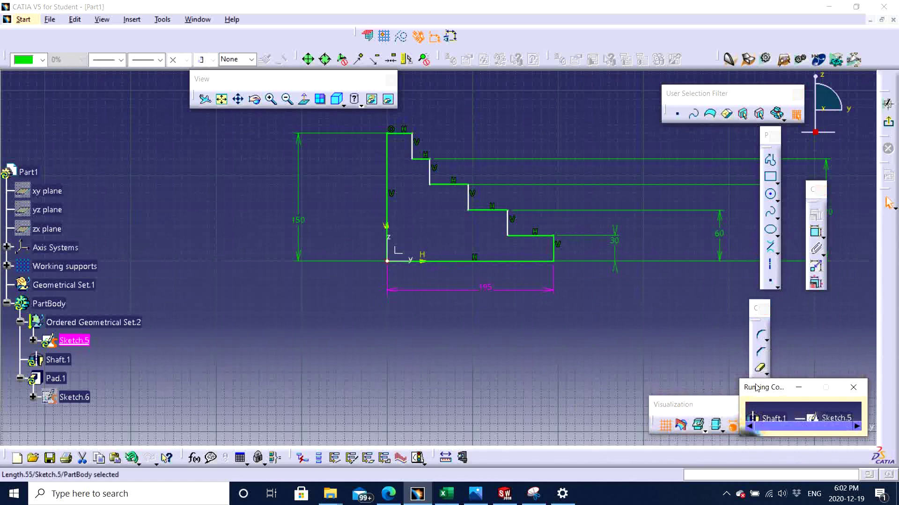
left_click_drag(756, 388, 491, 336)
left_click(889, 123)
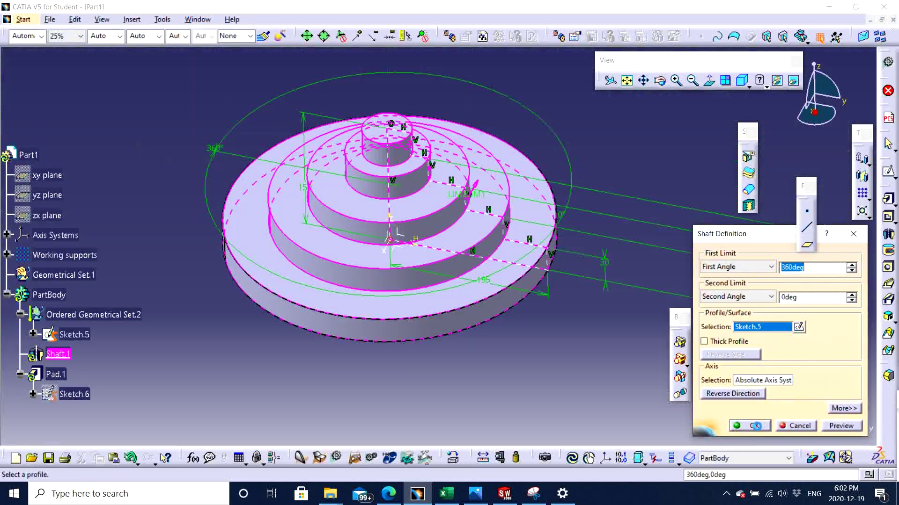
left_click(755, 426)
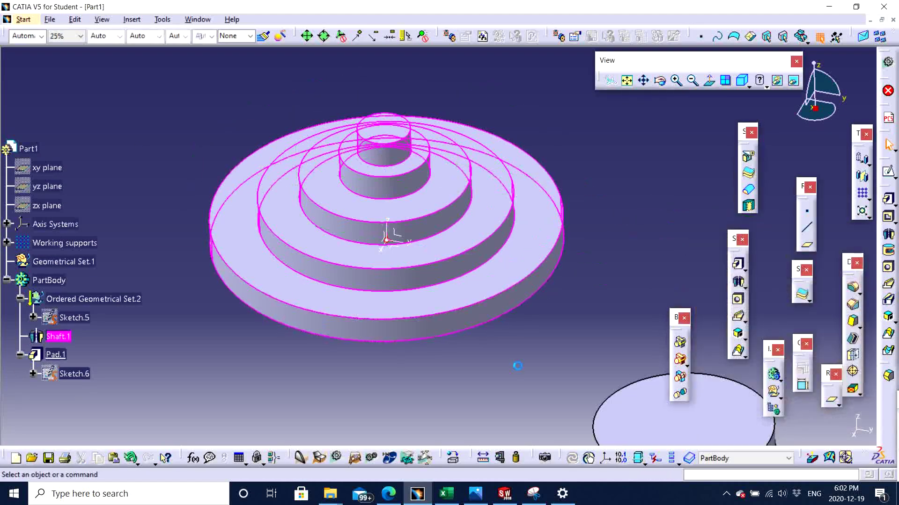
- Open the padded disc's sketch and set the circle's diameter to 195*2 mm to match the shaft's base
middle_click_drag(517, 367, 391, 251)
double_click(562, 304)
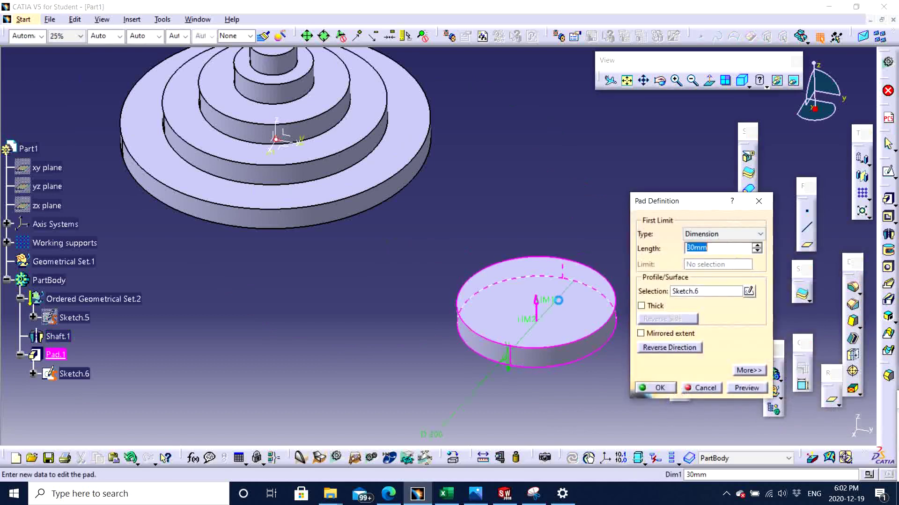
left_click(748, 292)
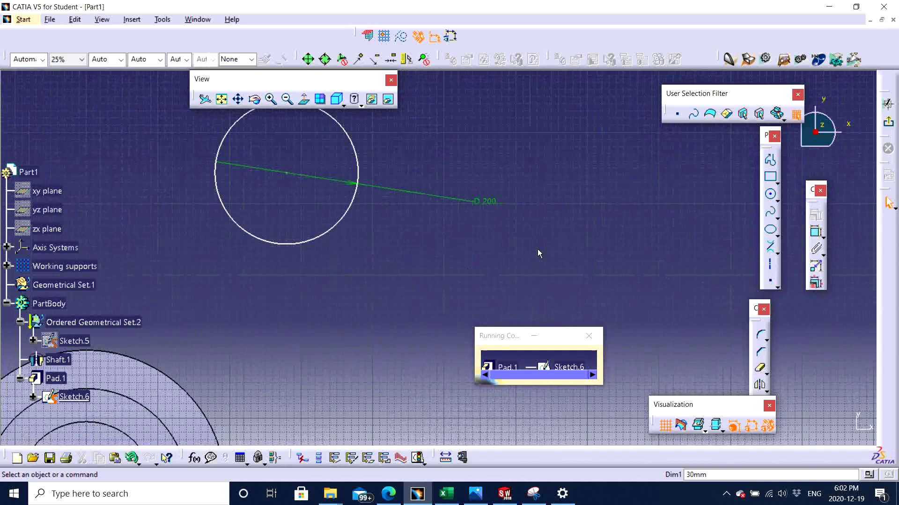
double_click(488, 204)
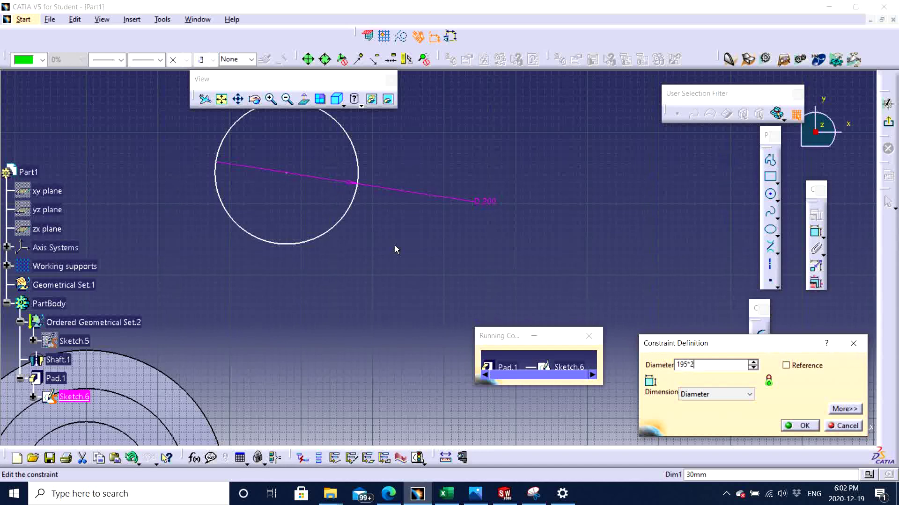
key("Return")
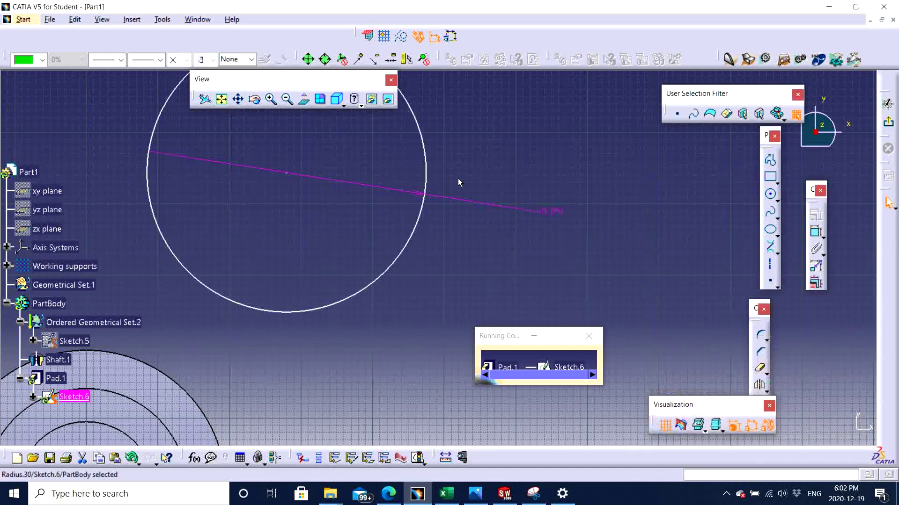
- Exit the circle sketch and accept the pad with its enlarged diameter
middle_click_drag(401, 272, 277, 239)
left_click(888, 122)
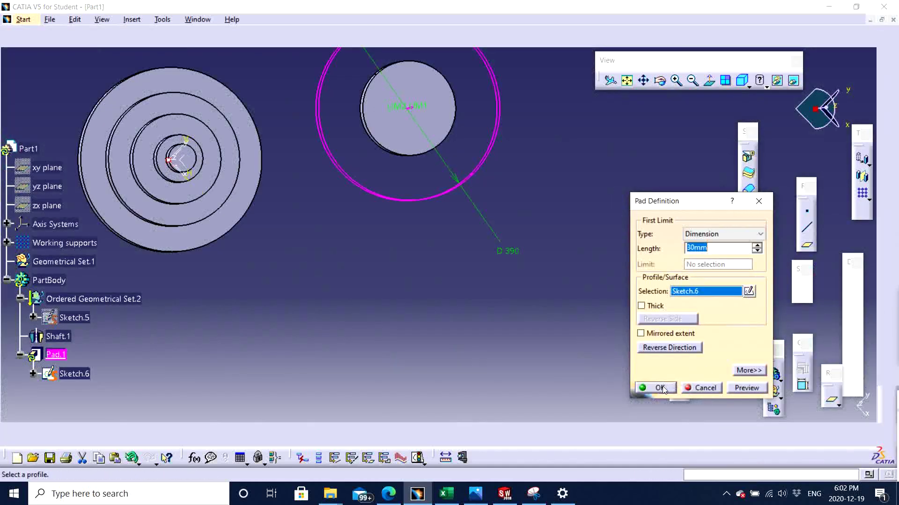
left_click(660, 388)
- Sketch a centred circle a little over half the disc's diameter on the disc's top face and exit the sketch
mouse_move(417, 336)
middle_mouse_down()
mouse_move(415, 304)
mouse_move(433, 291)
mouse_move(420, 322)
middle_mouse_up()
left_click(497, 209)
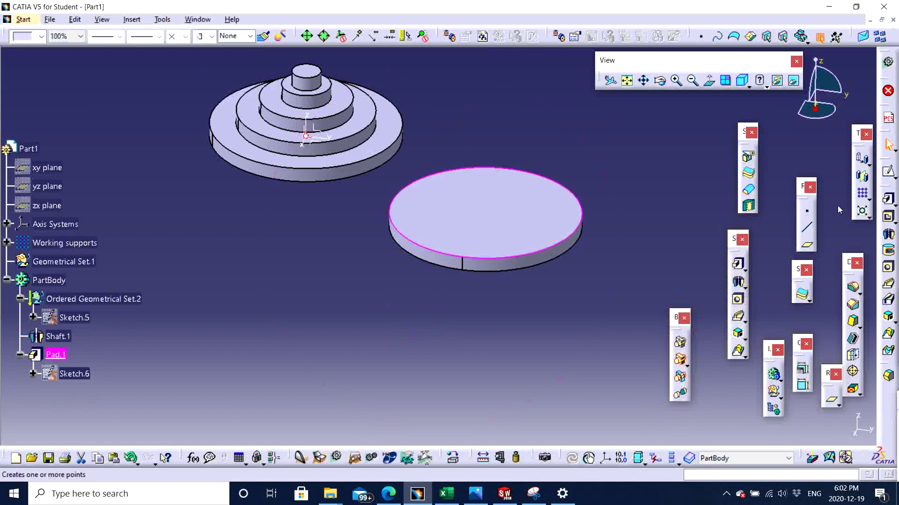
left_click(888, 173)
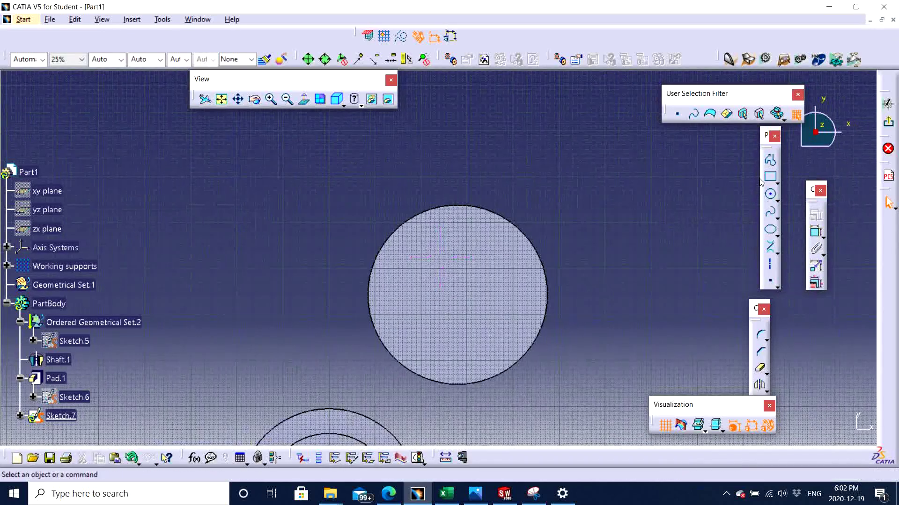
left_click(770, 194)
left_click(458, 296)
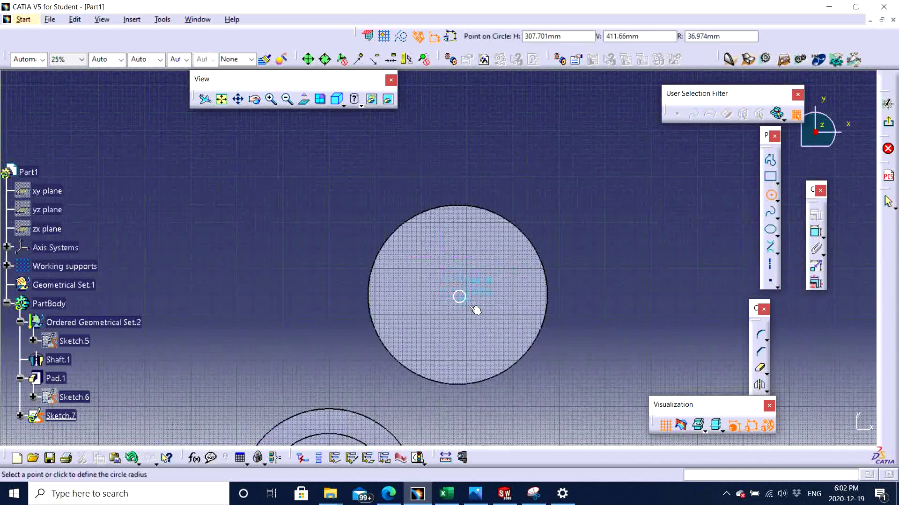
left_click(504, 331)
left_click(888, 123)
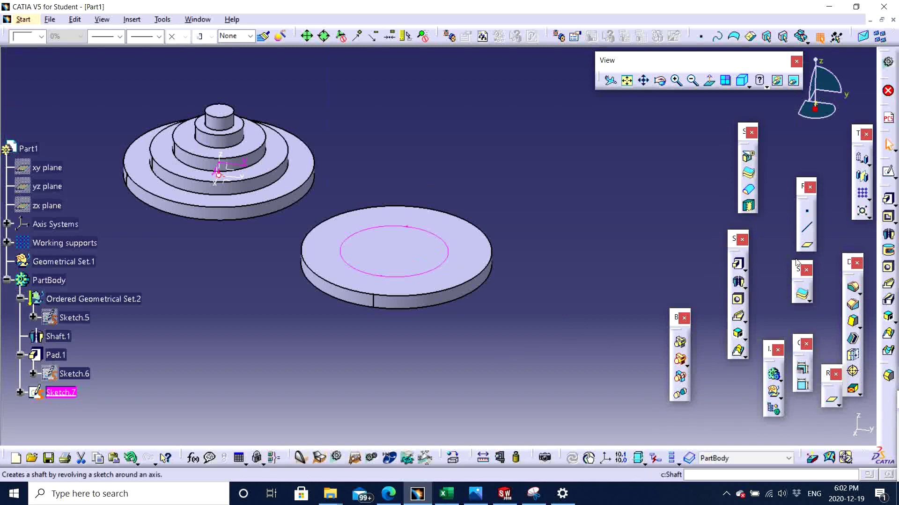
- Pad the inner circle 30 mm upward as a second step on the disc and compare it with the shaft
left_click(887, 200)
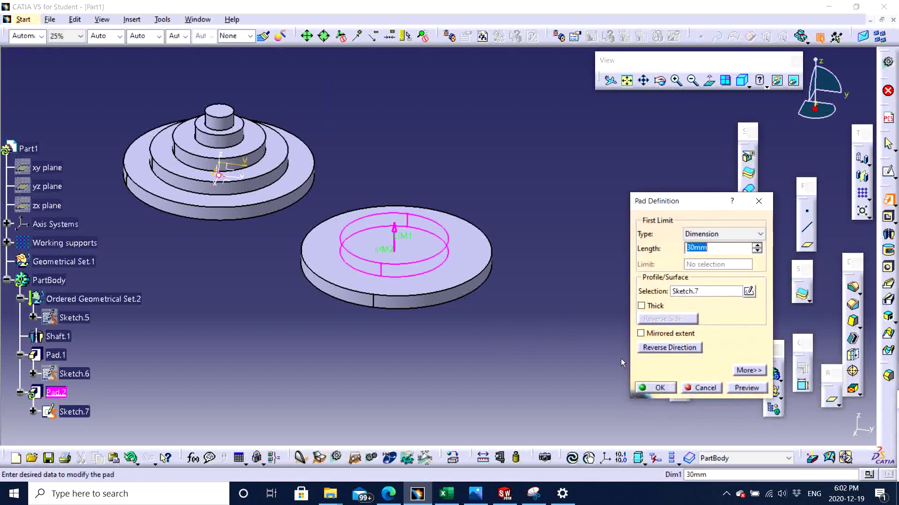
left_click(657, 382)
middle_click_drag(384, 327, 400, 241)
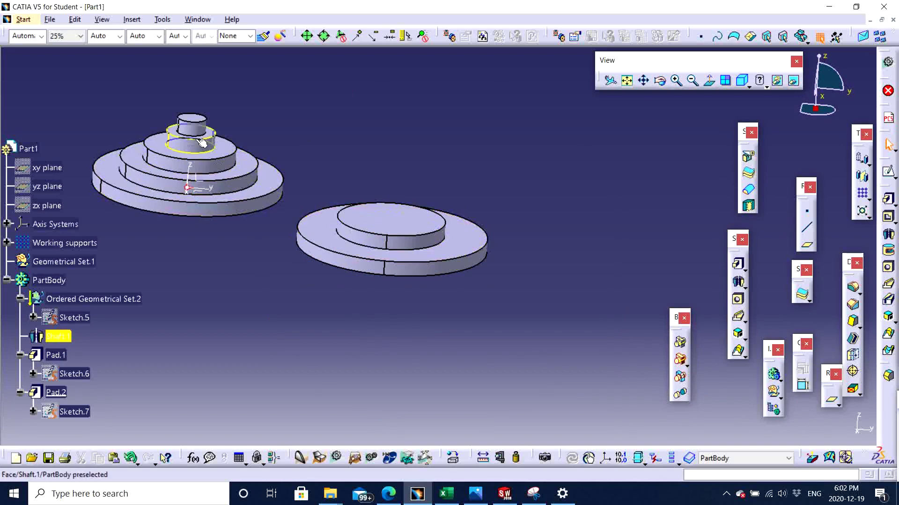
middle_click_drag(236, 227, 467, 286)
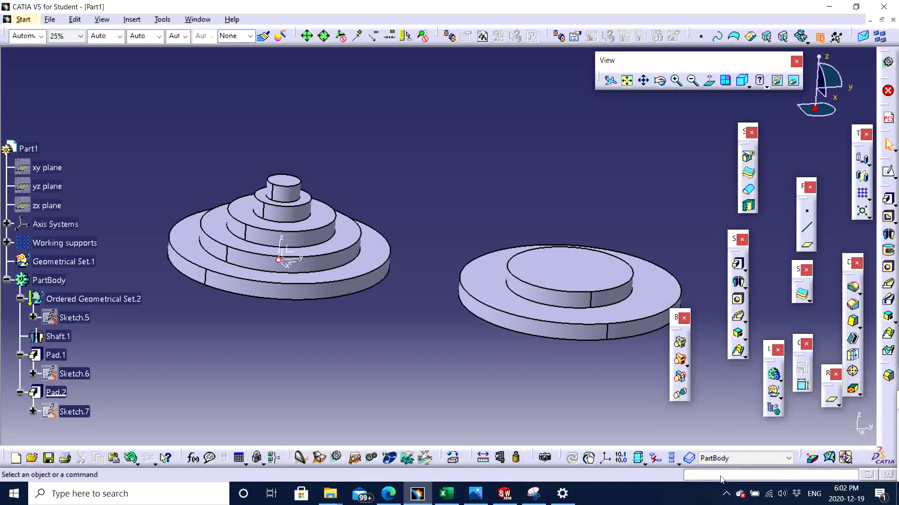
left_click(726, 495)
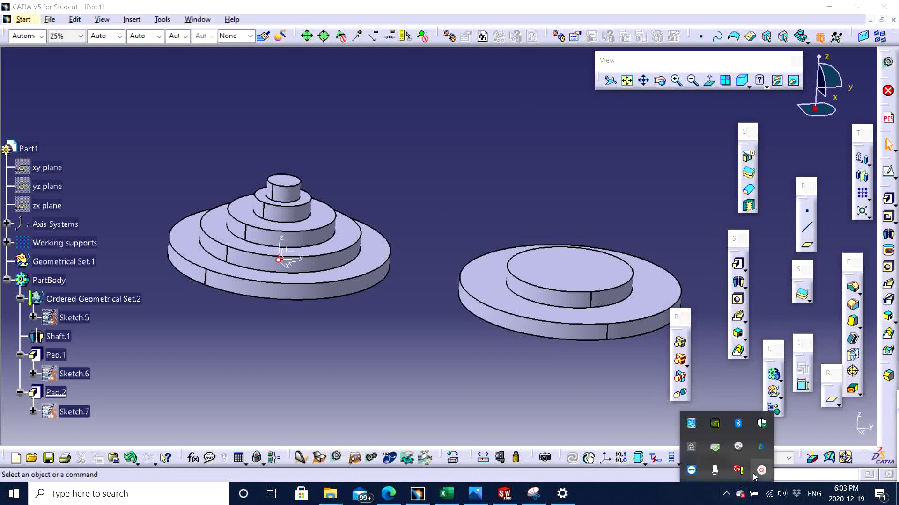